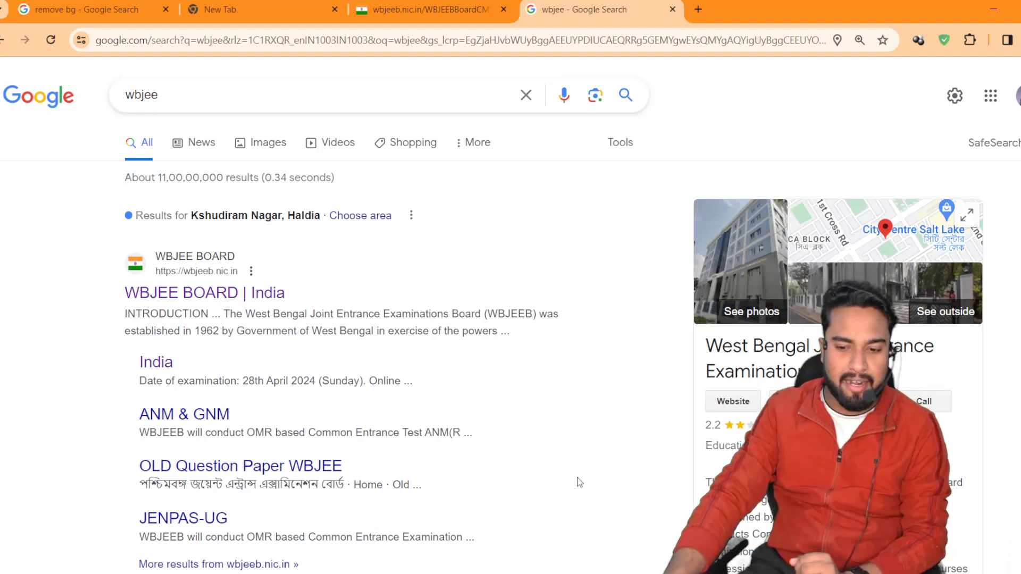
left_click(233, 294)
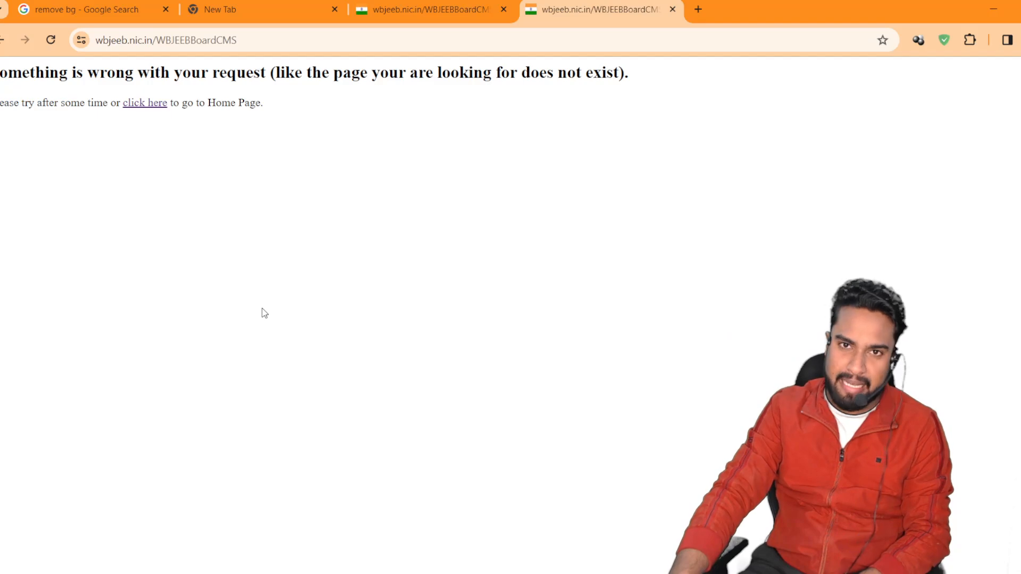
left_click(3, 42)
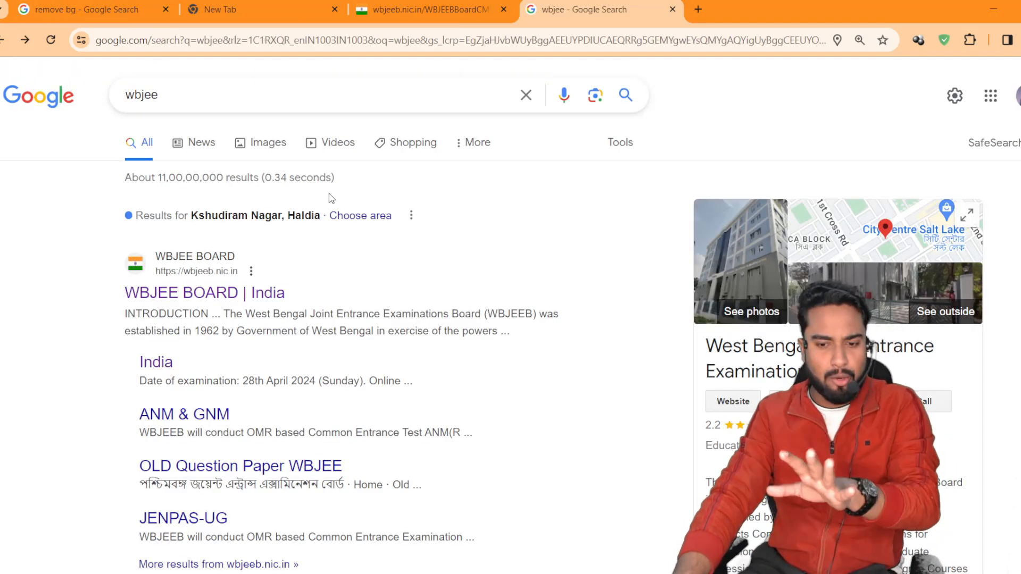
left_click(250, 295)
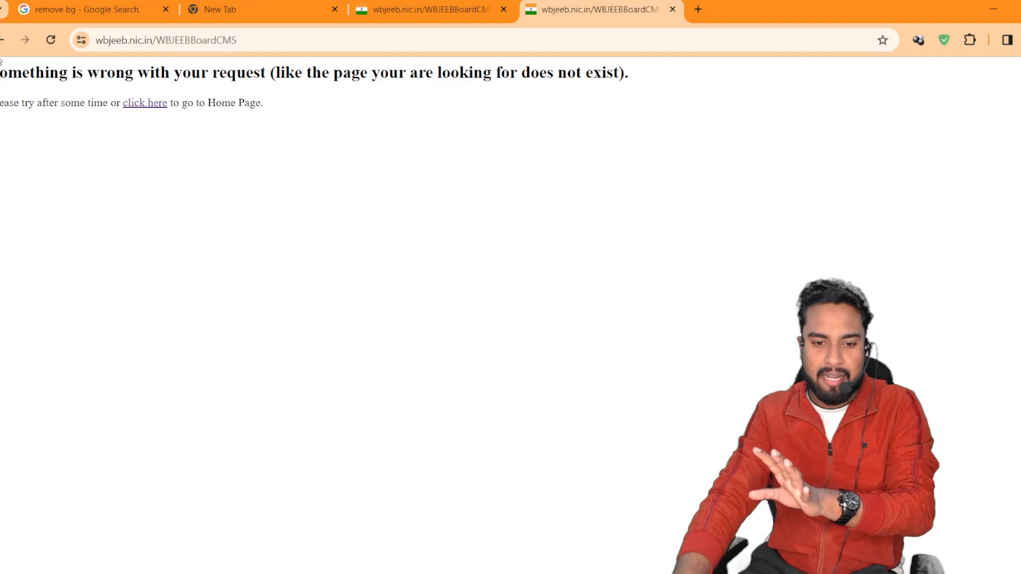
left_click(1, 42)
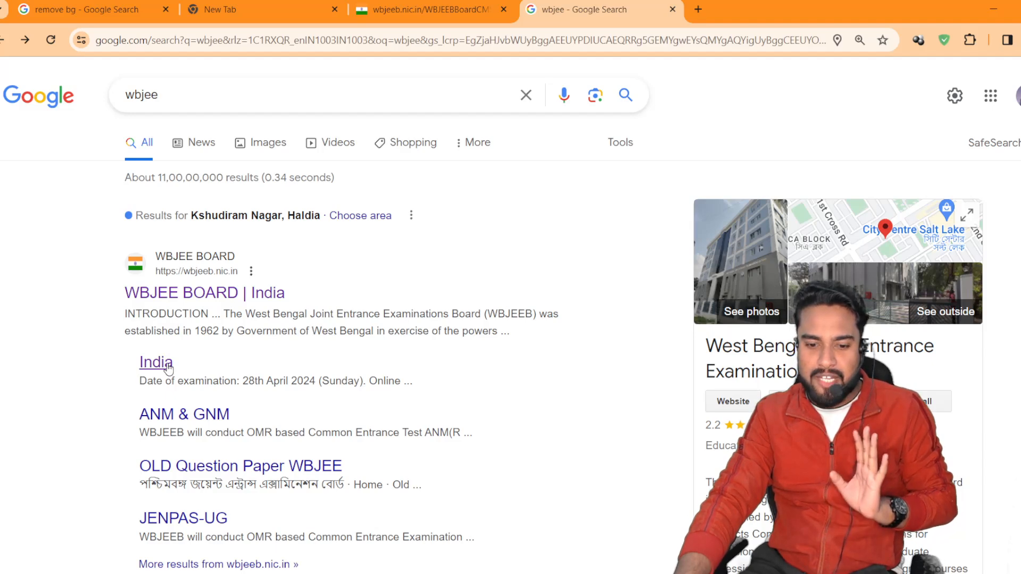
Step: Open the WBJEE examination page from the search results and start a new candidate registration through the WBJEE 2024 online application link
left_click(169, 367)
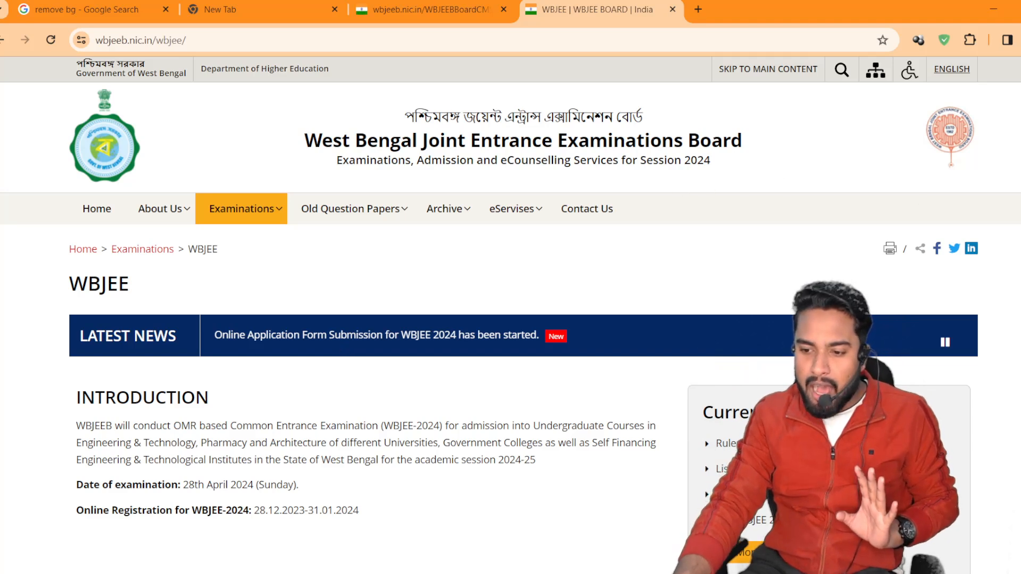
scroll(511, 309, "down", 5)
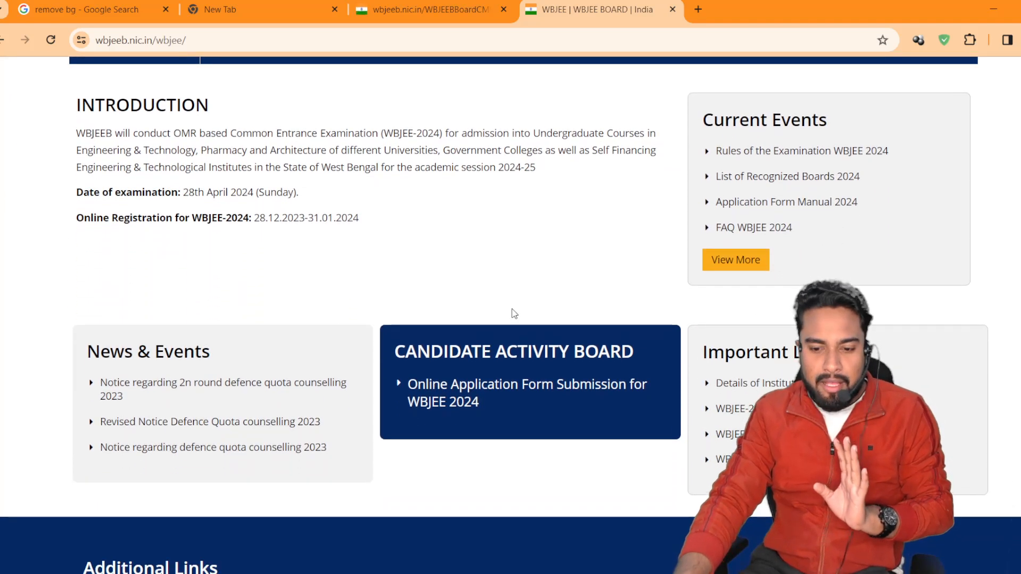
left_click(461, 404)
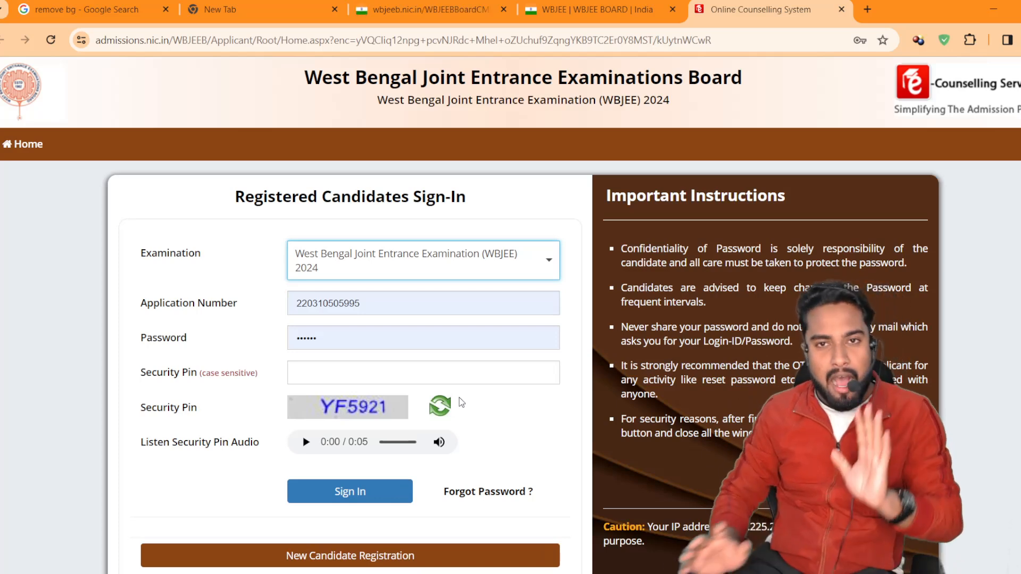
scroll(458, 397, "down", 1)
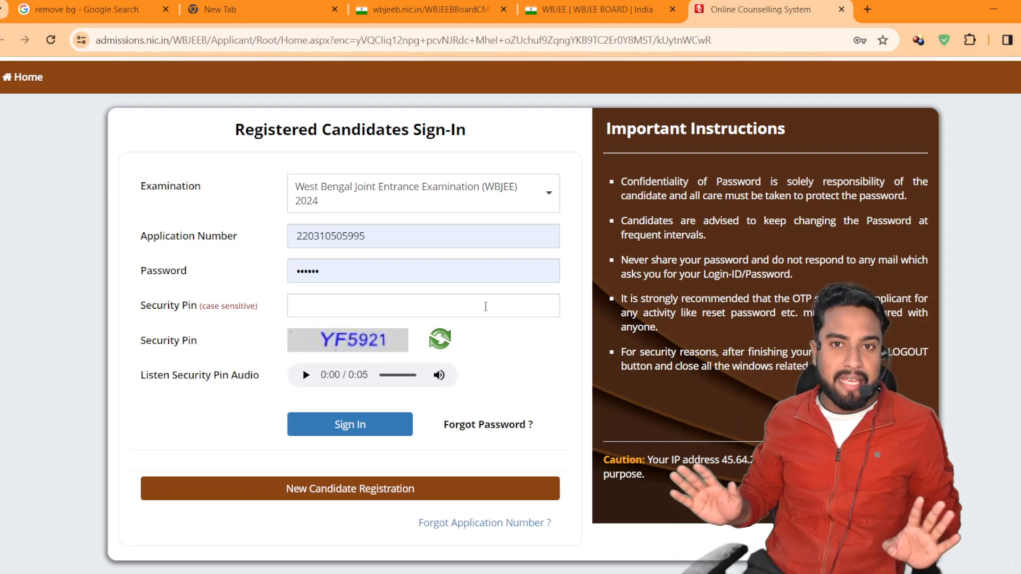
left_click(381, 495)
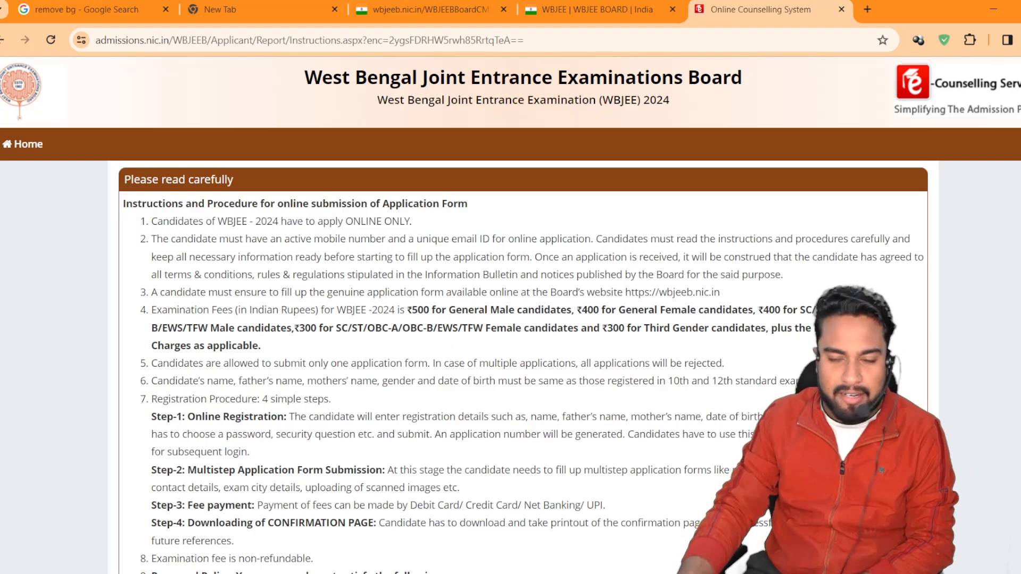
Step: Read the application form instructions, highlight the password policy, and agree to the terms
scroll(510, 314, "down", 1)
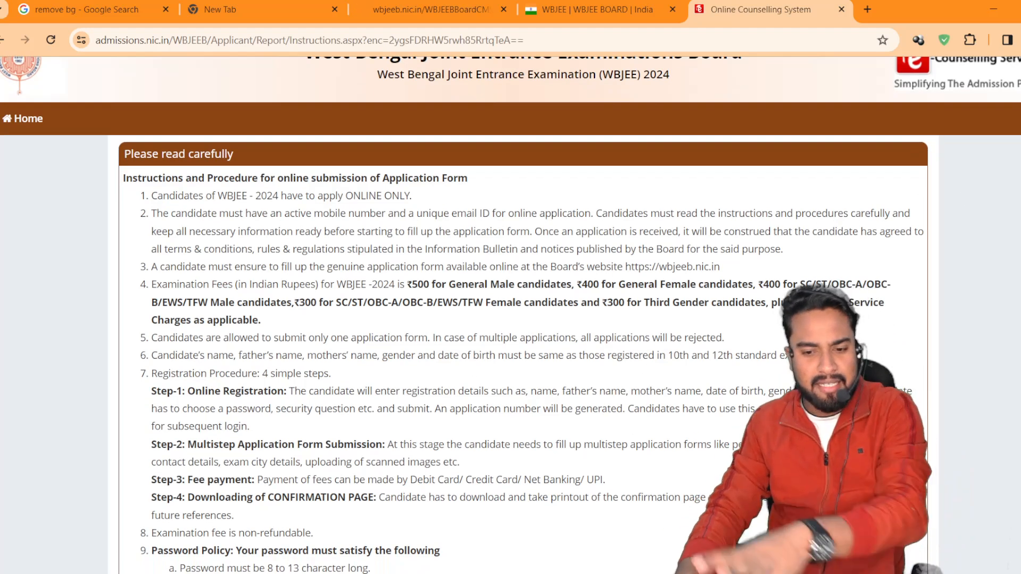
scroll(511, 314, "down", 3)
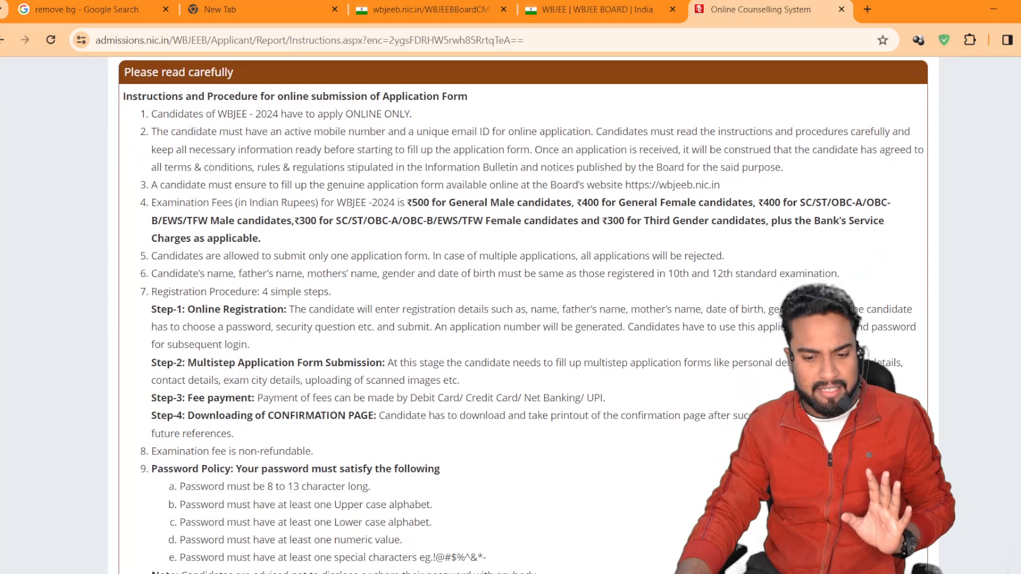
scroll(510, 314, "down", 10)
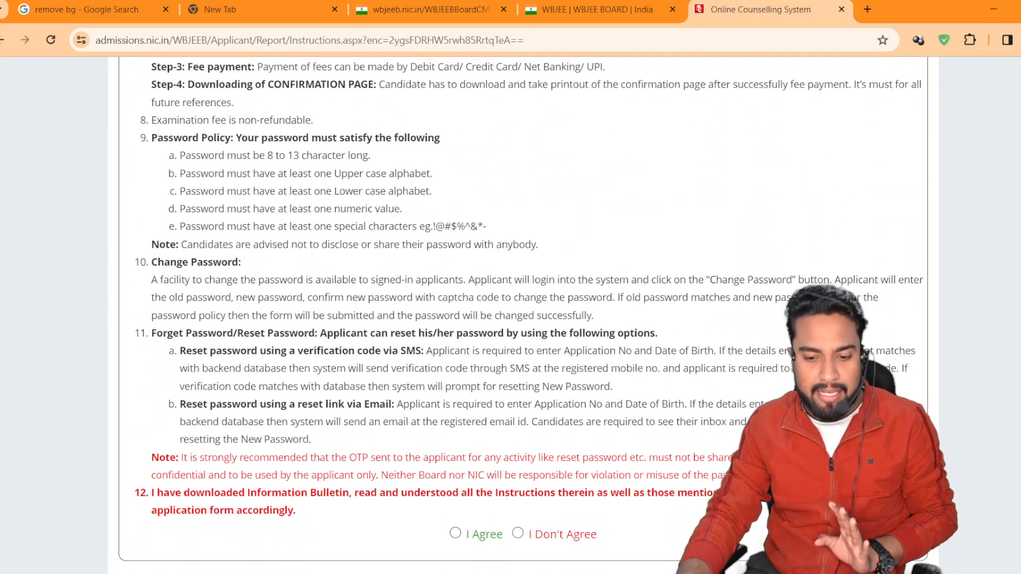
scroll(510, 314, "up", 1)
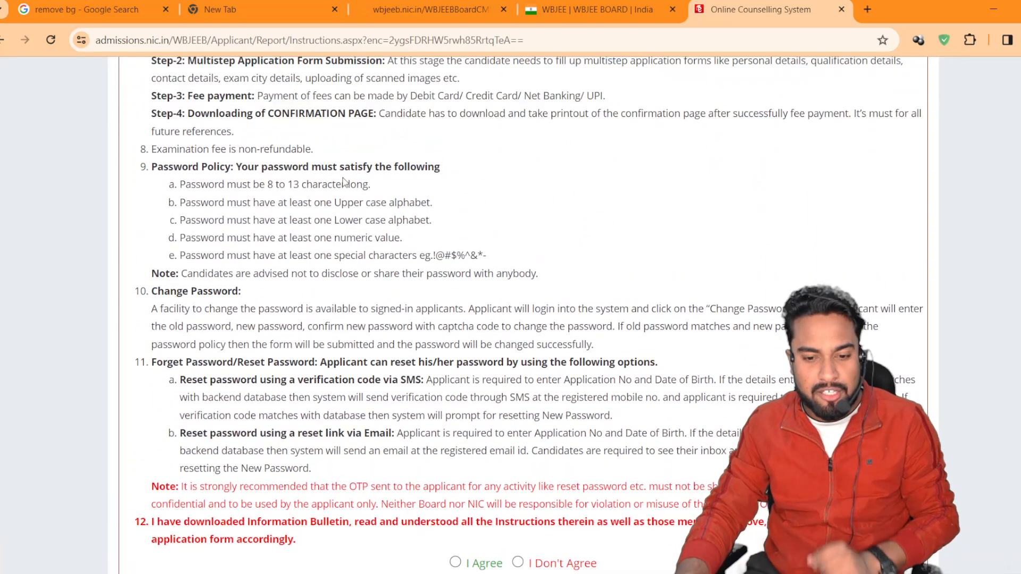
left_click_drag(143, 169, 493, 254)
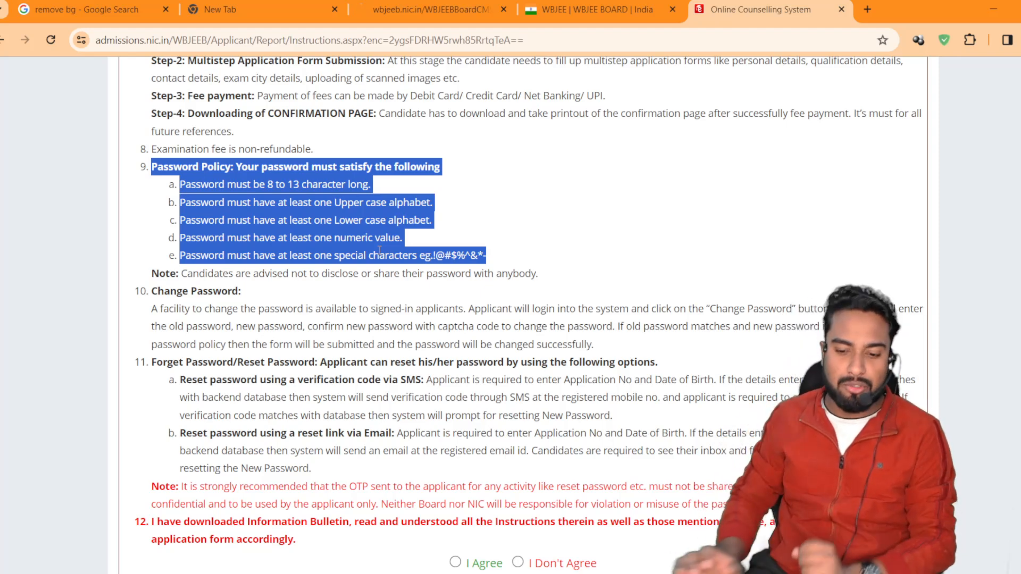
scroll(380, 250, "down", 2)
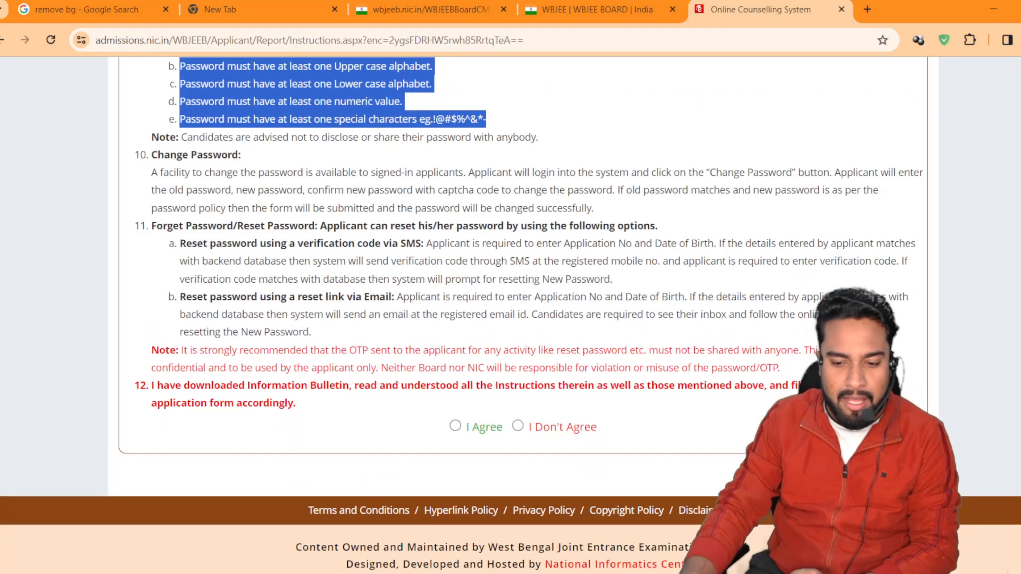
left_click(456, 424)
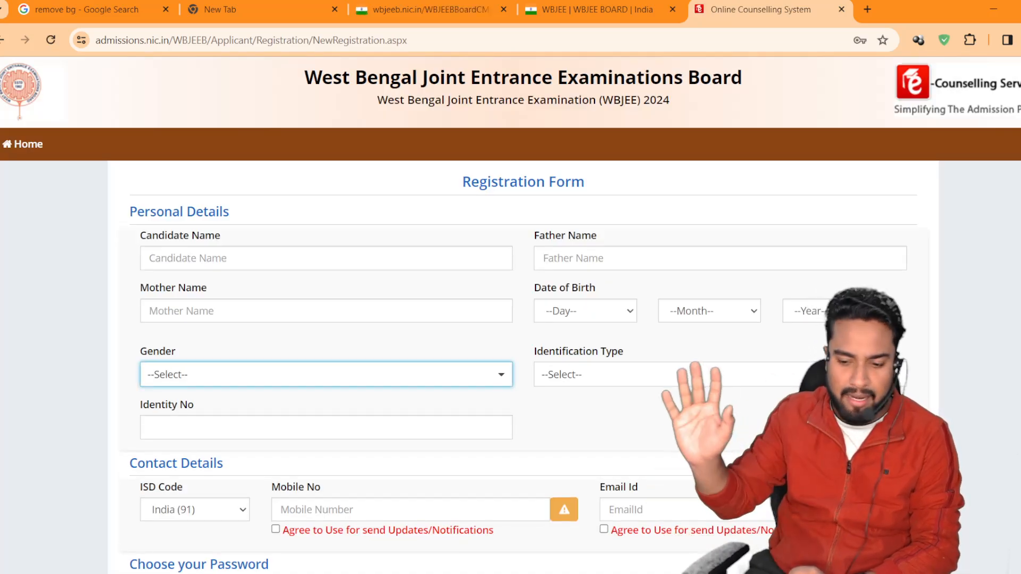
Step: Fill in the candidate's personal and contact details, with gender Male, Any Other Valid Govt. Identity with Photograph, and both notification consents
left_click(978, 330)
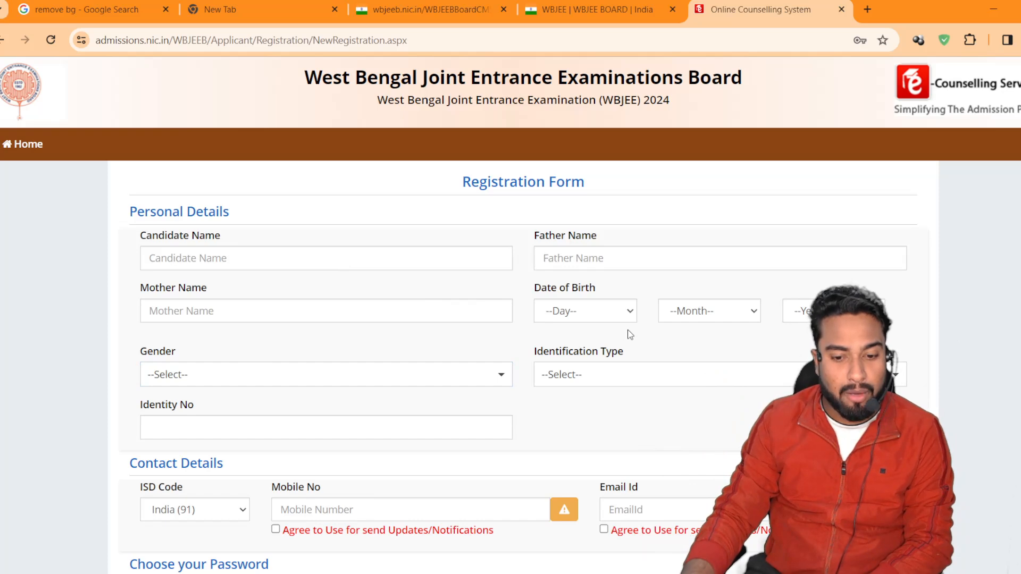
left_click(583, 383)
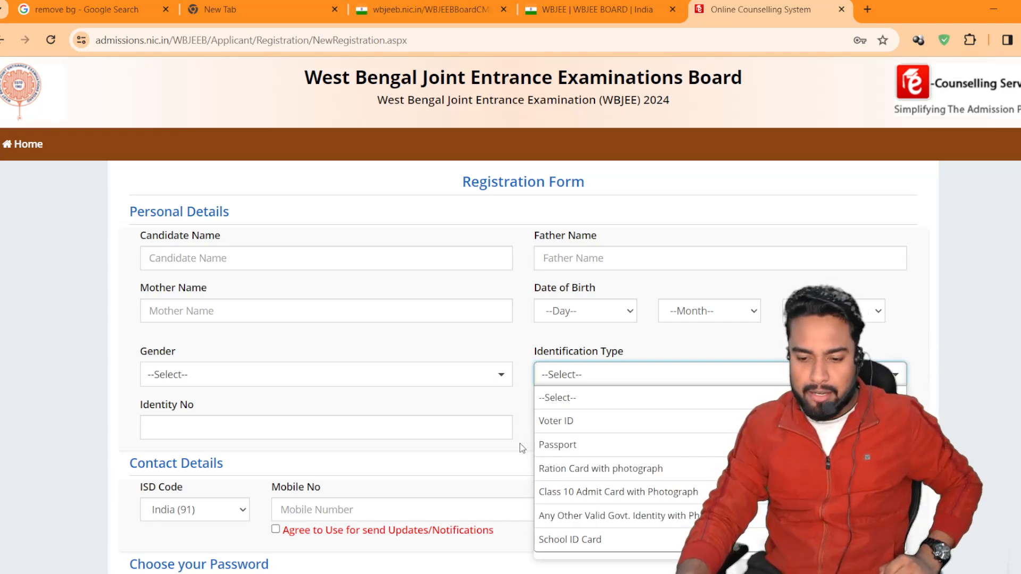
left_click(524, 422)
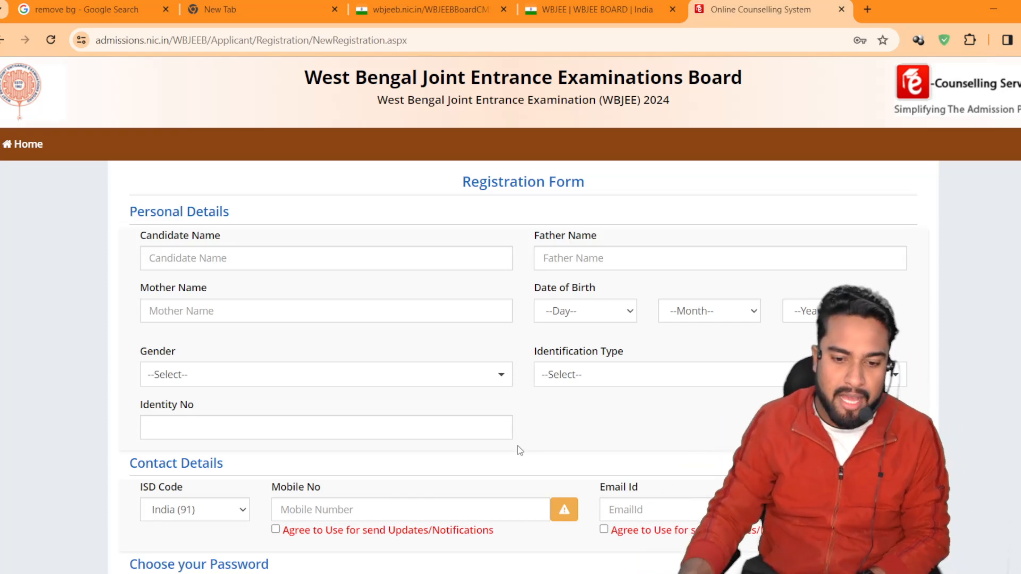
left_click(219, 253)
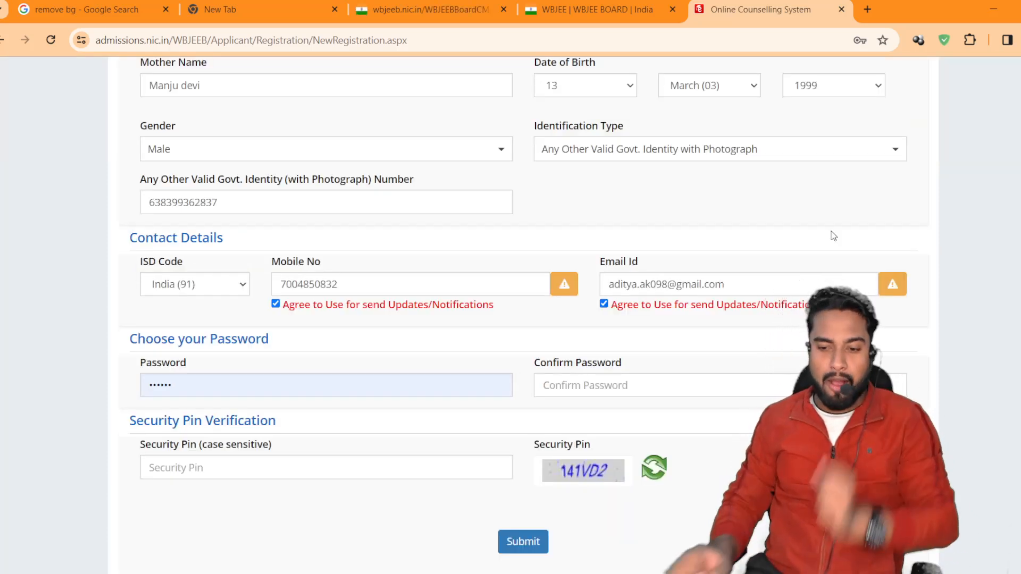
left_click(772, 156)
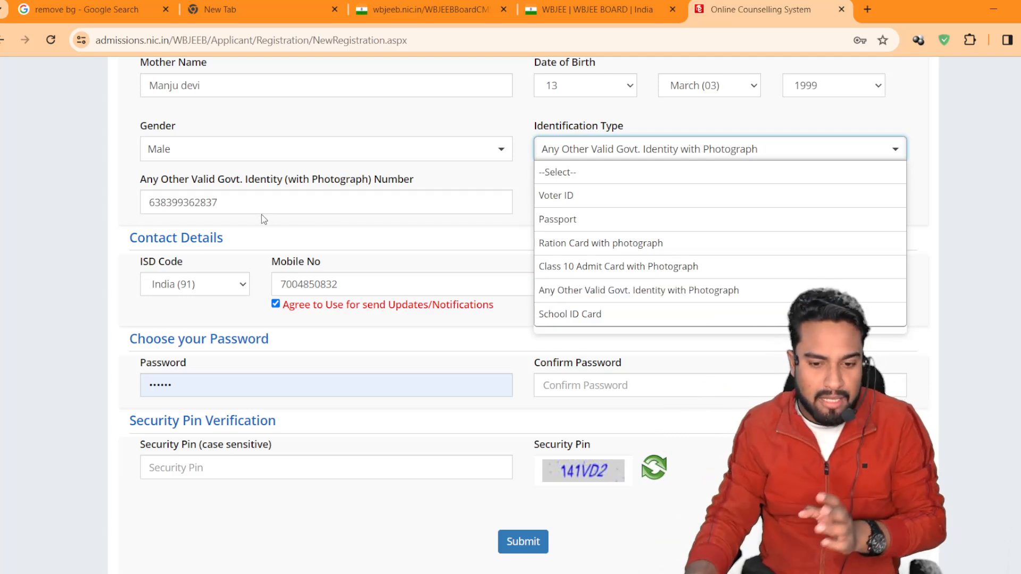
left_click(253, 197)
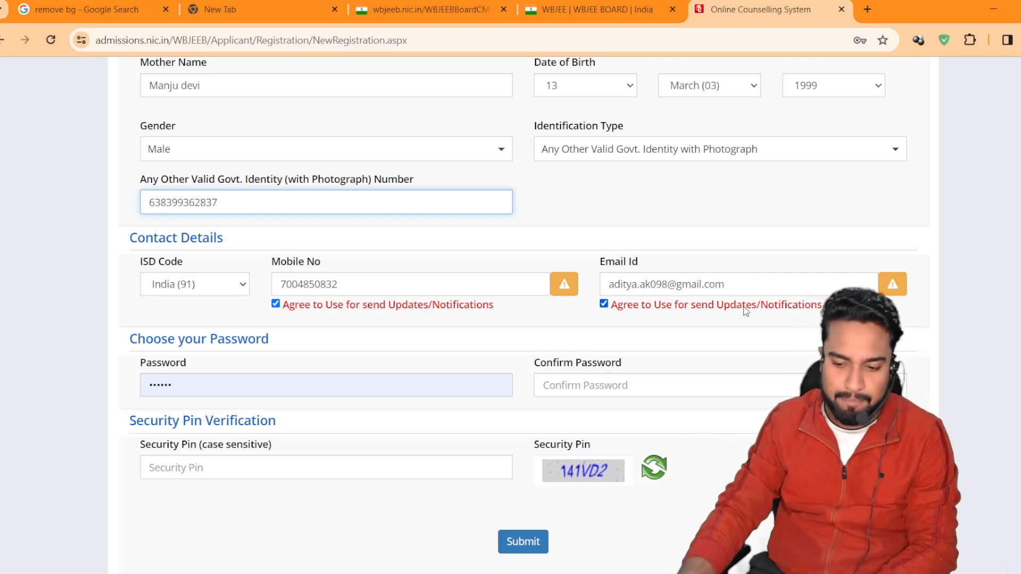
Step: Enter and confirm an account password that meets the policy, fill in the security pin, and submit the registration form for review
left_click(186, 386)
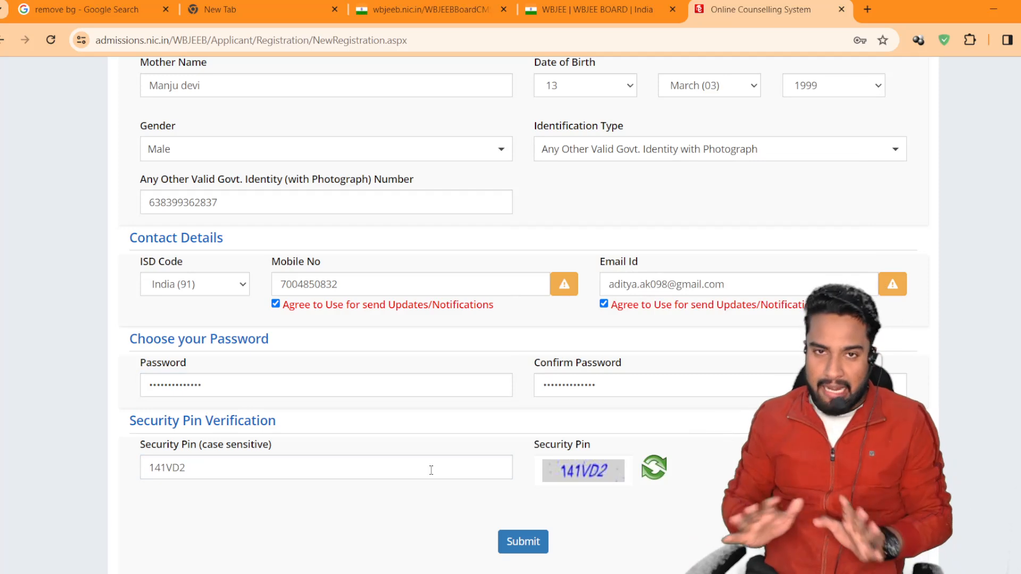
left_click(513, 540)
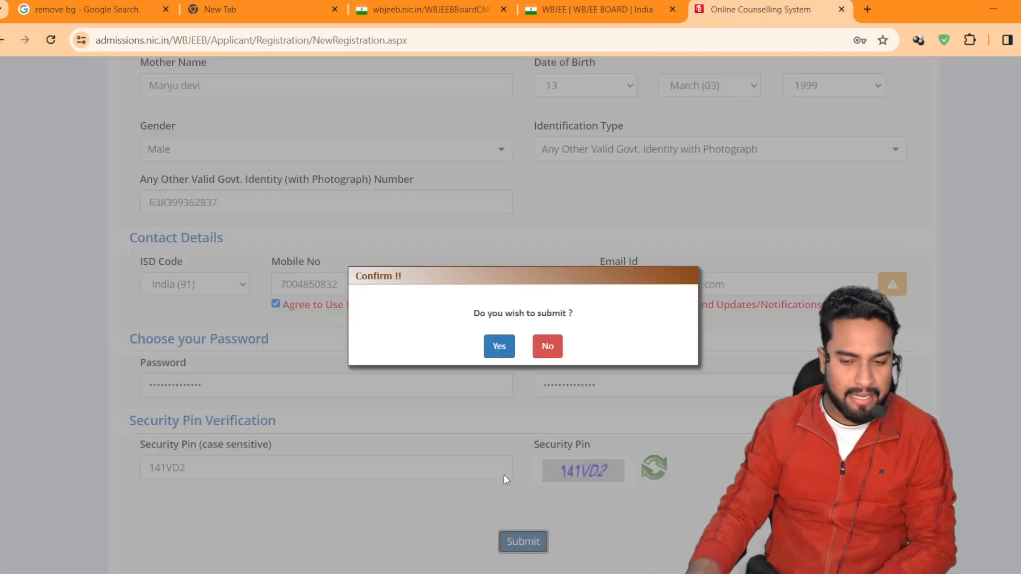
left_click(499, 347)
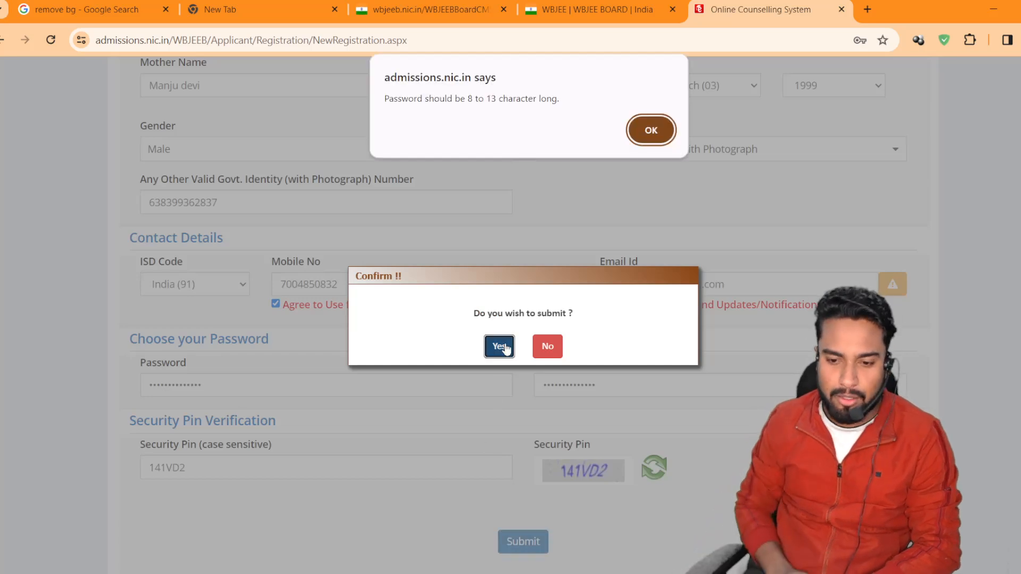
left_click(651, 131)
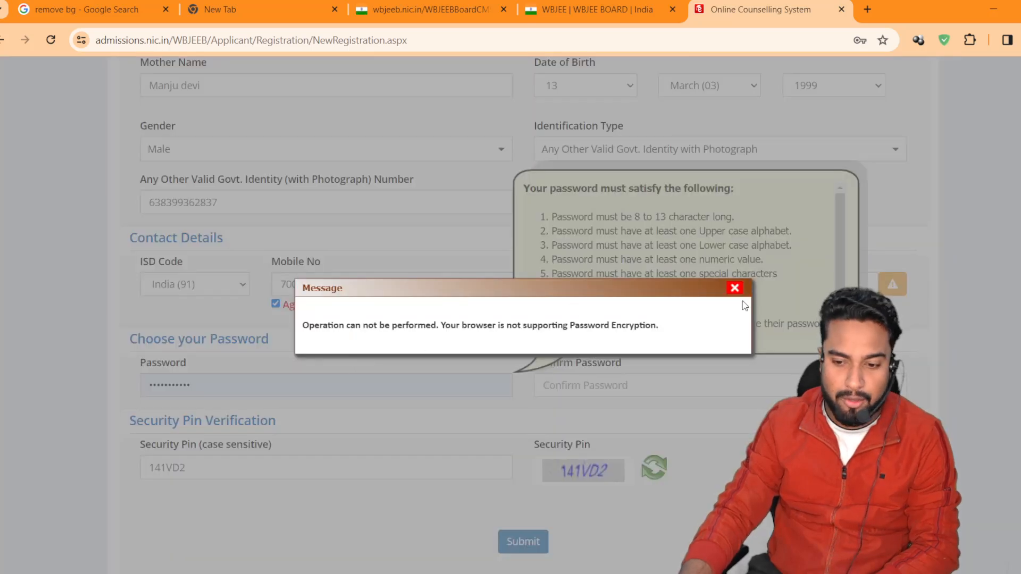
left_click(735, 290)
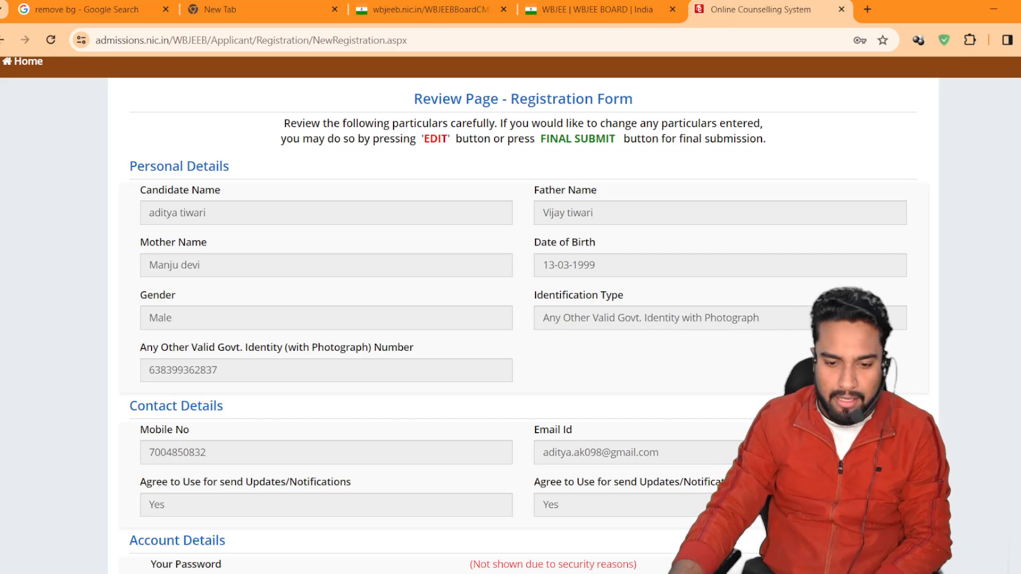
Step: Check the particulars on the registration review page and submit them to complete the registration
scroll(511, 319, "down", 1)
scroll(511, 314, "down", 1)
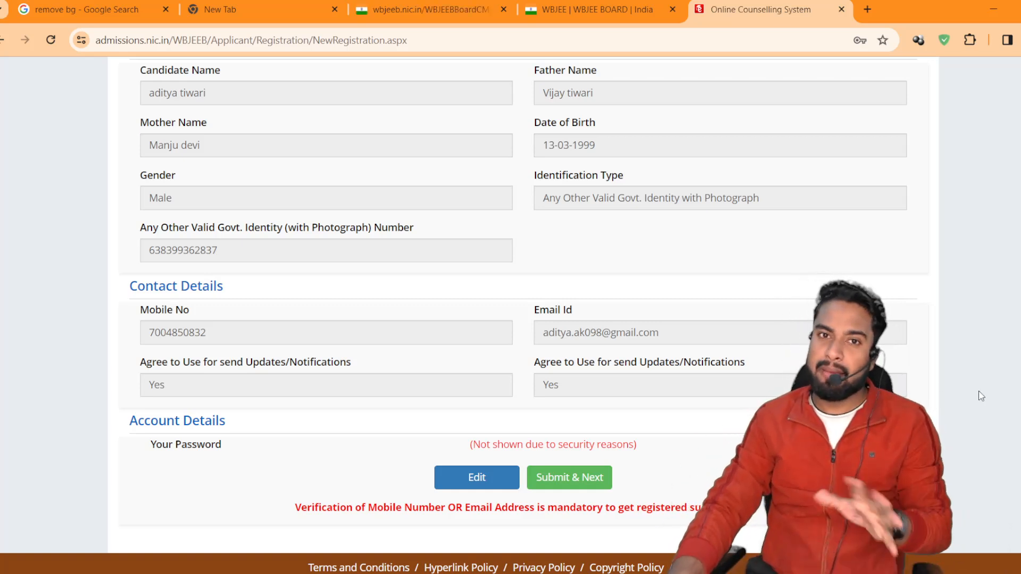
left_click(582, 489)
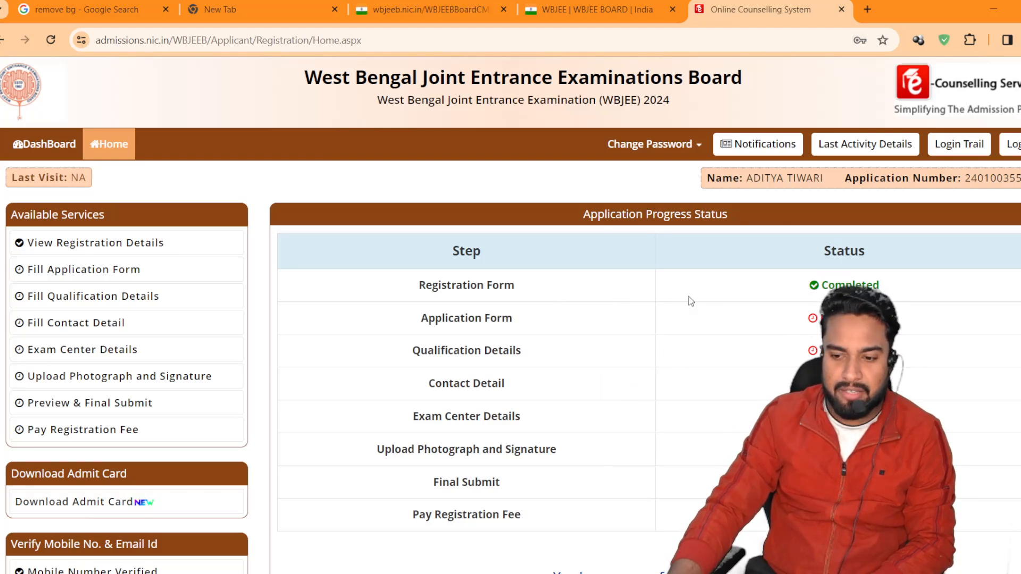
Step: Look over the application progress status and open the application form
scroll(274, 175, "down", 2)
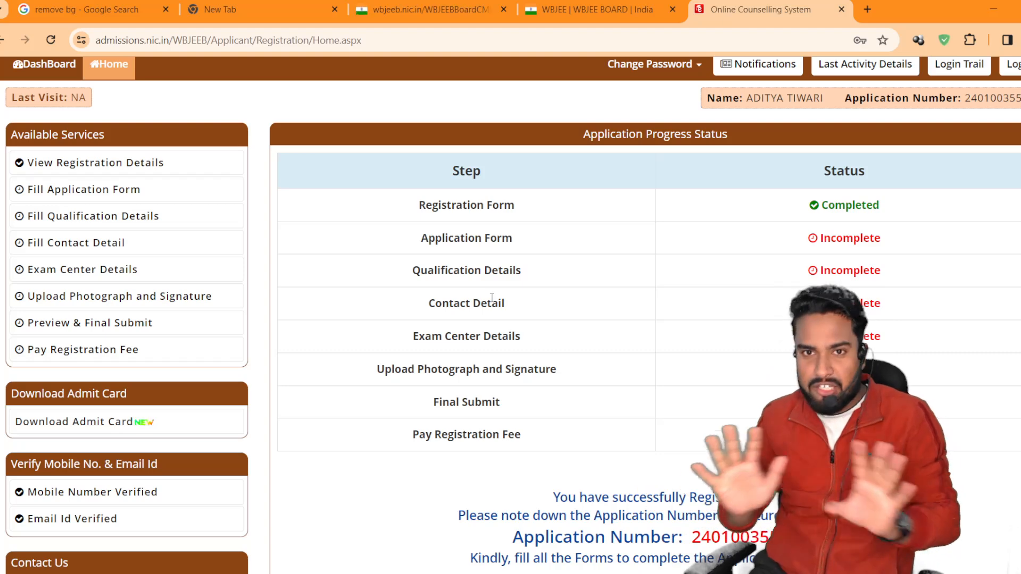
scroll(706, 357, "down", 3)
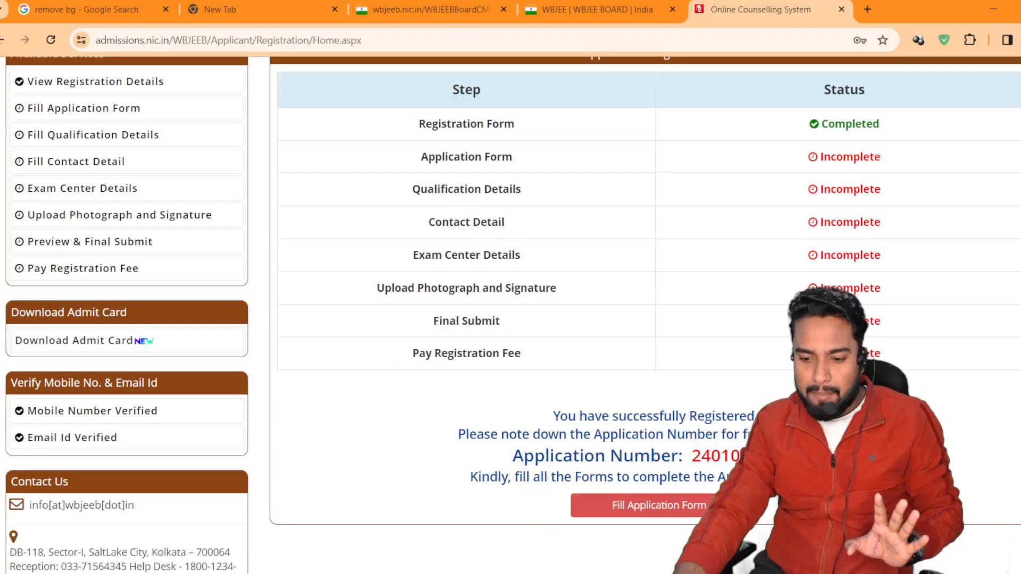
left_click(641, 456)
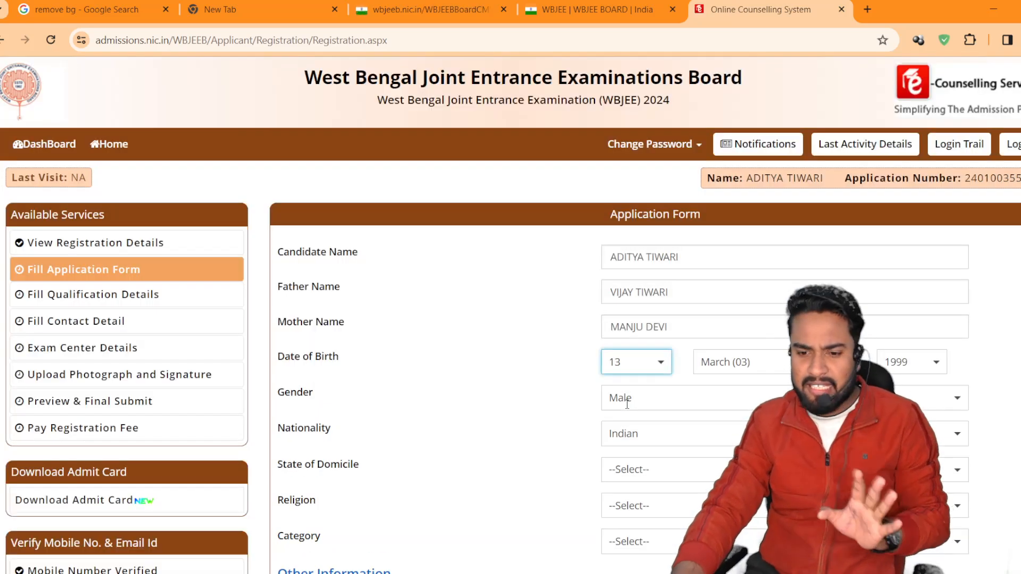
Step: Set the state of domicile to Others and the religion to HINDUISM in the application form
scroll(510, 319, "down", 2)
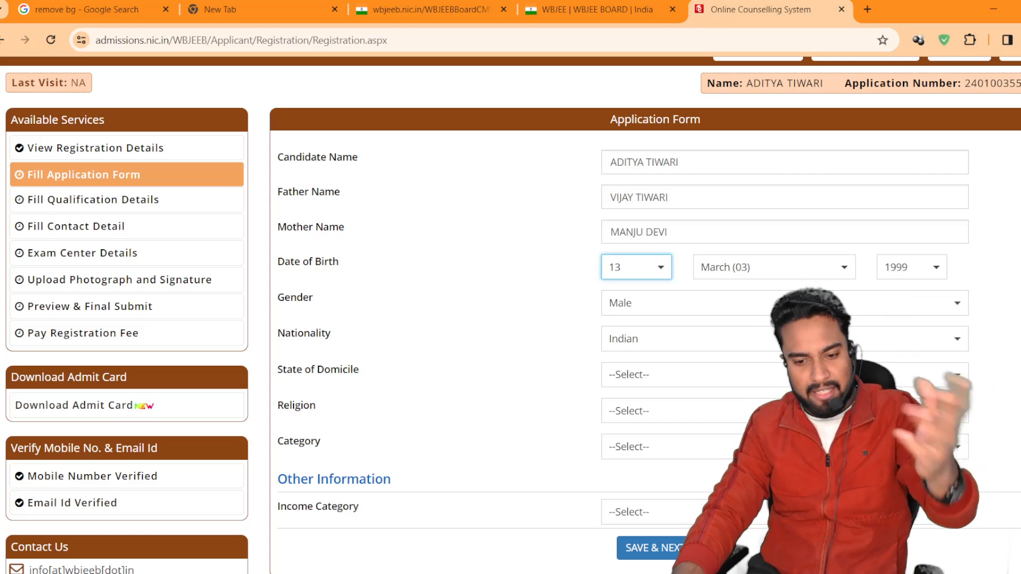
scroll(511, 320, "down", 2)
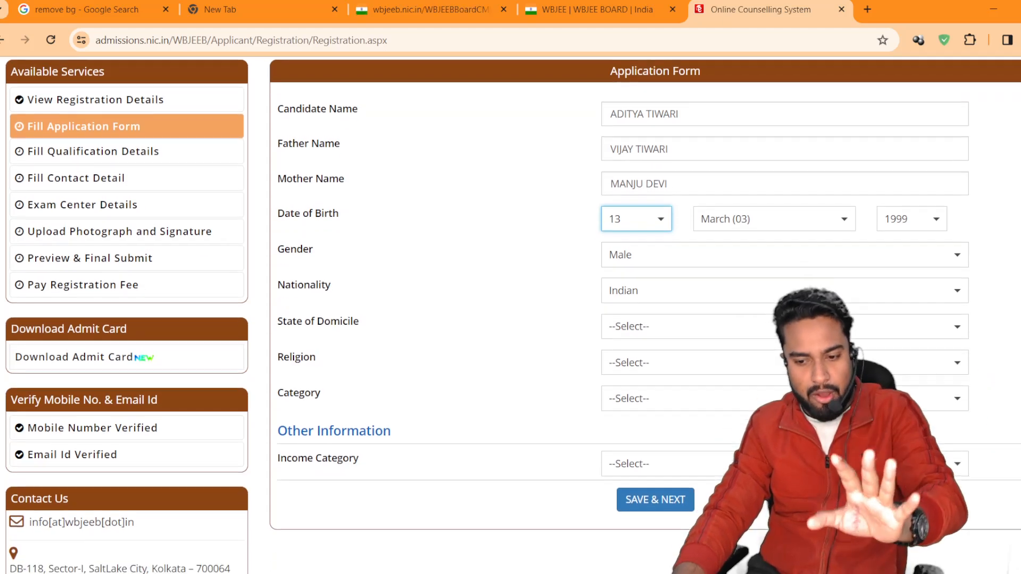
left_click(692, 286)
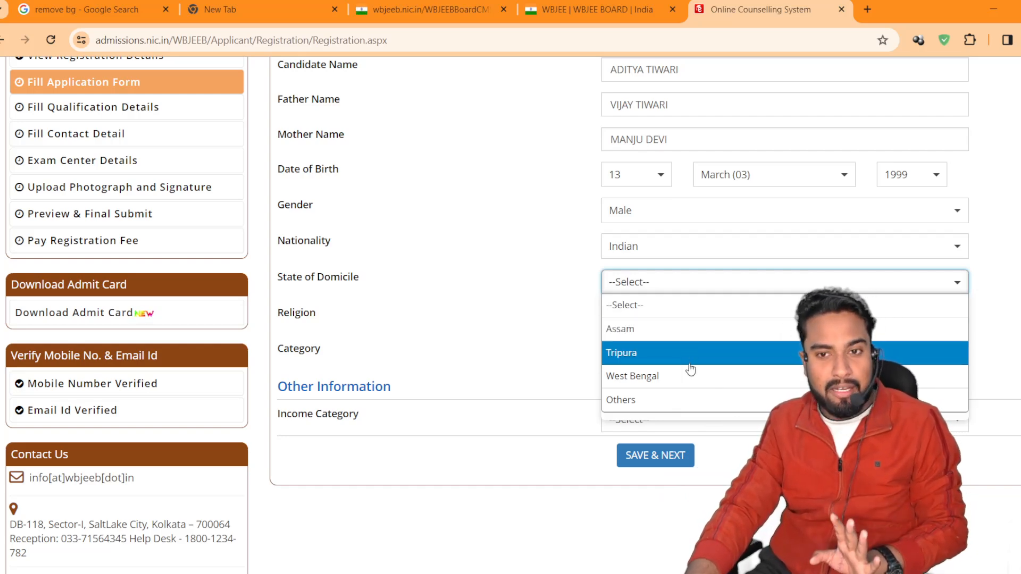
left_click(690, 400)
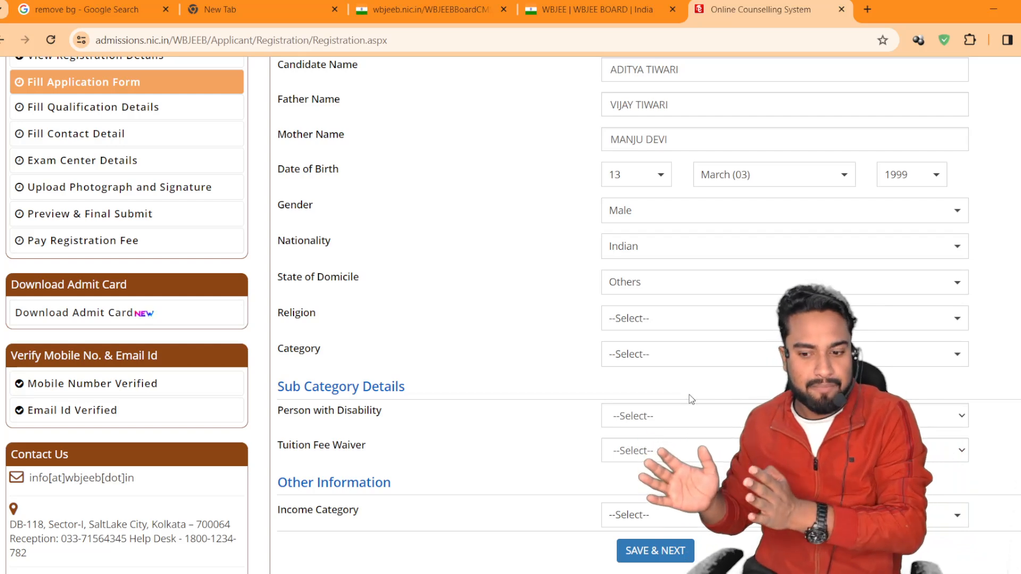
left_click(621, 319)
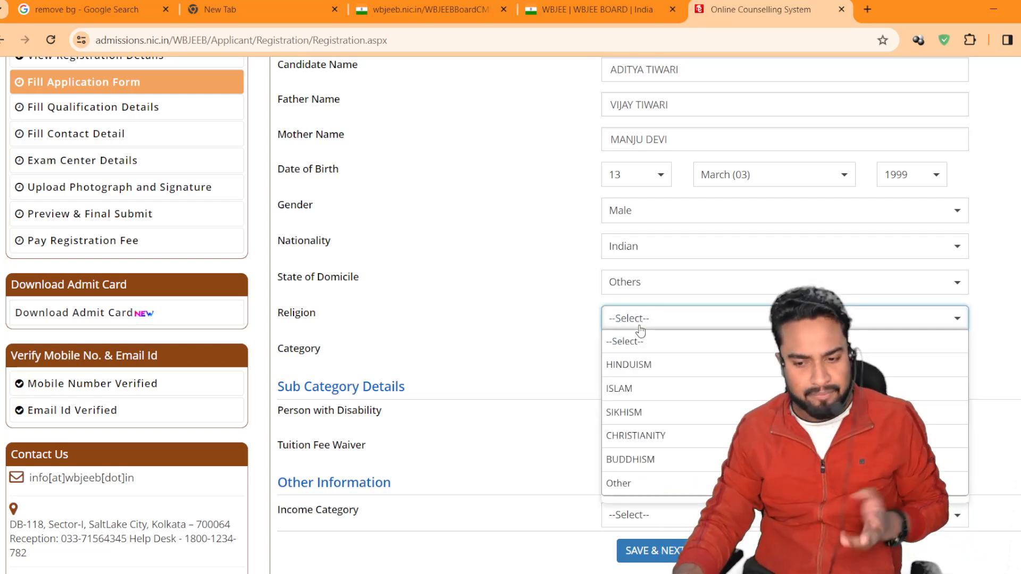
left_click(652, 372)
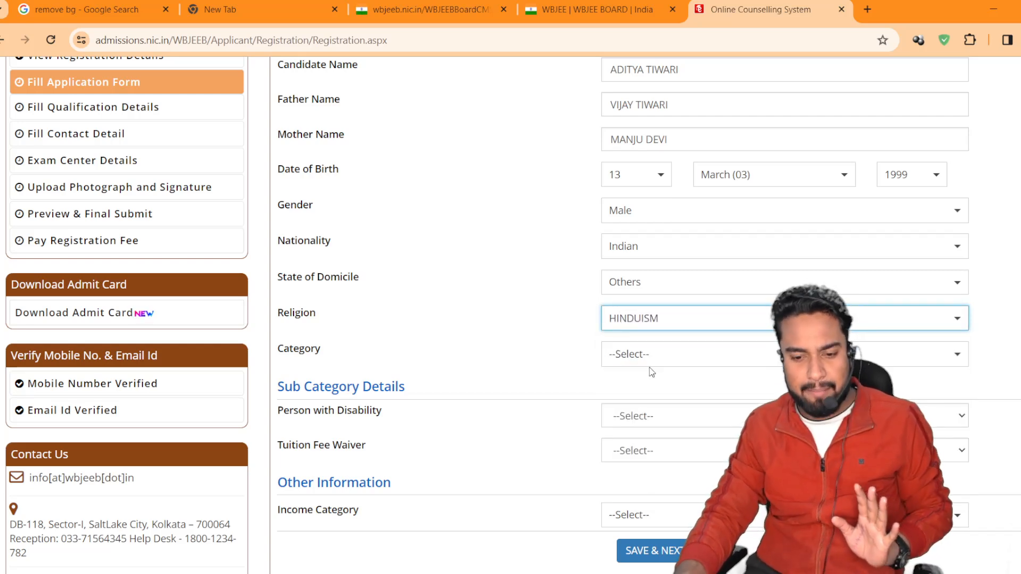
Step: Compare the category options with West Bengal as the state of domicile, and return the domicile to Others
left_click(647, 360)
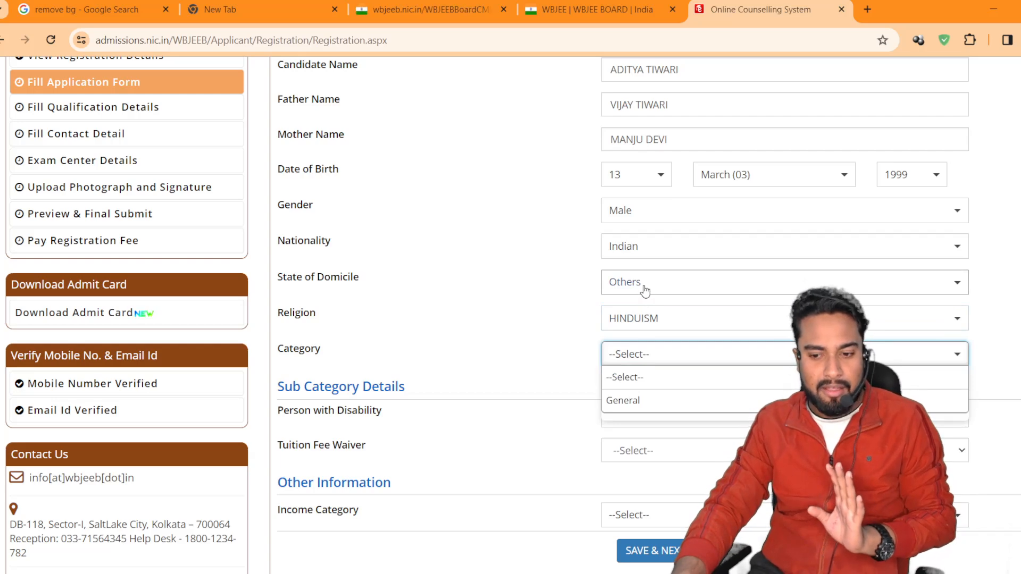
left_click(644, 290)
left_click(633, 375)
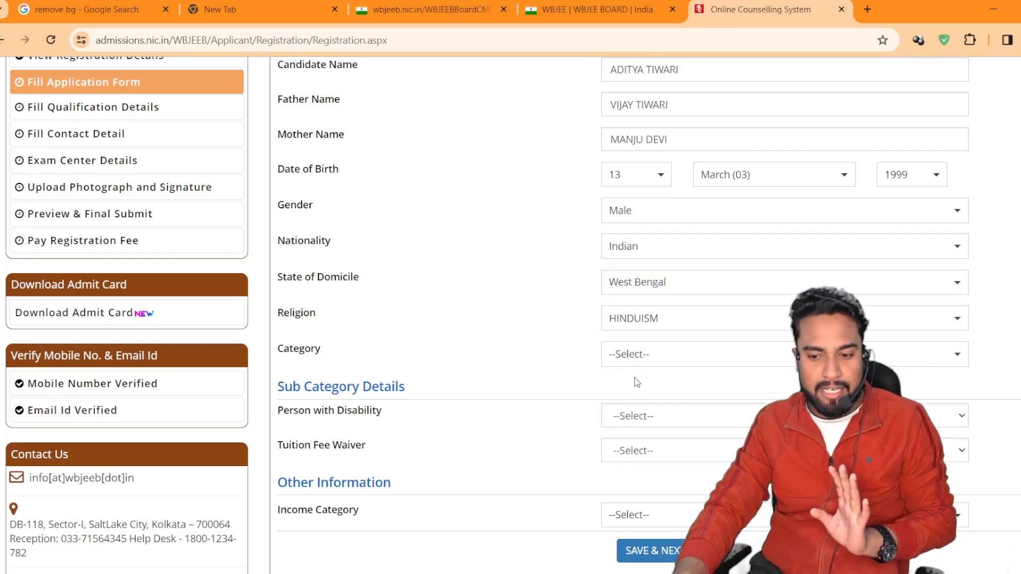
left_click(645, 356)
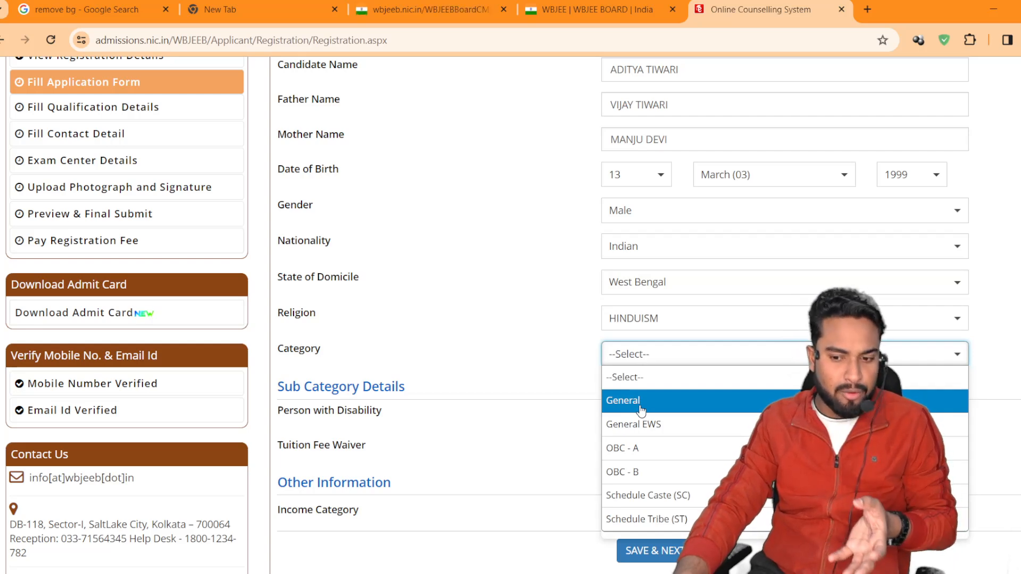
left_click(657, 293)
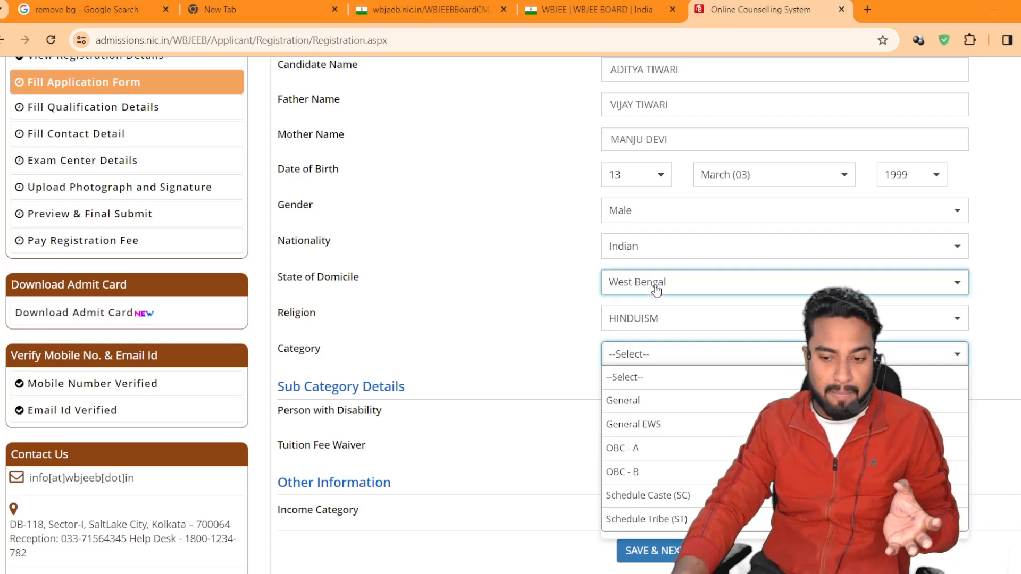
left_click(652, 406)
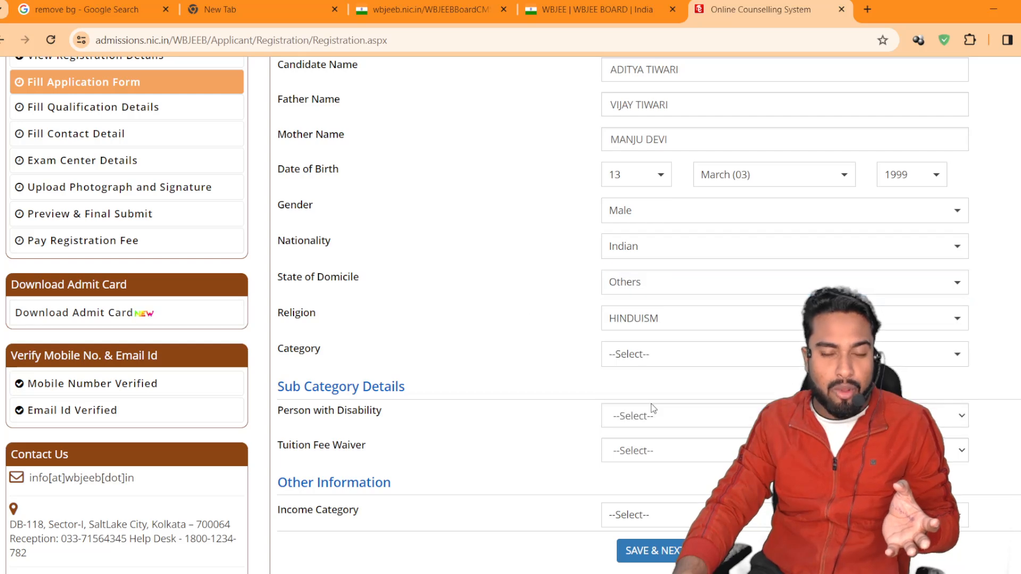
Step: Set the category to General and answer No for both Person with Disability and Tuition Fee Waiver
left_click(645, 359)
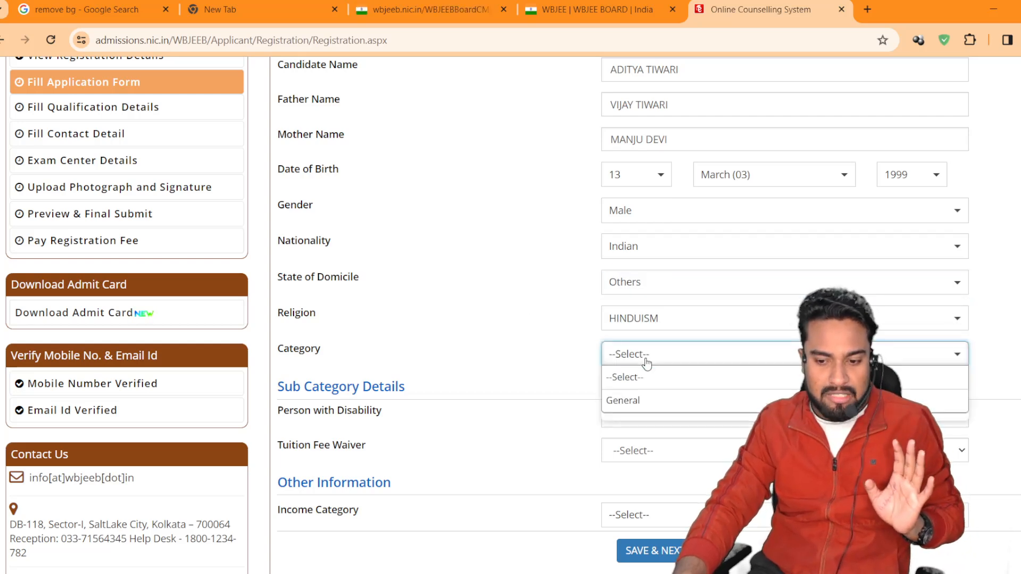
left_click(646, 400)
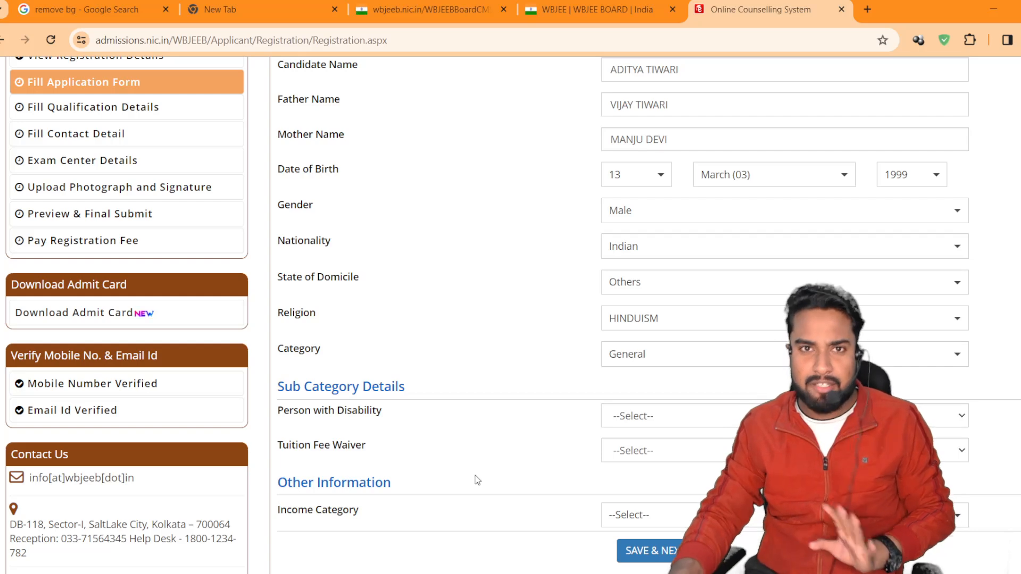
scroll(511, 303, "down", 1)
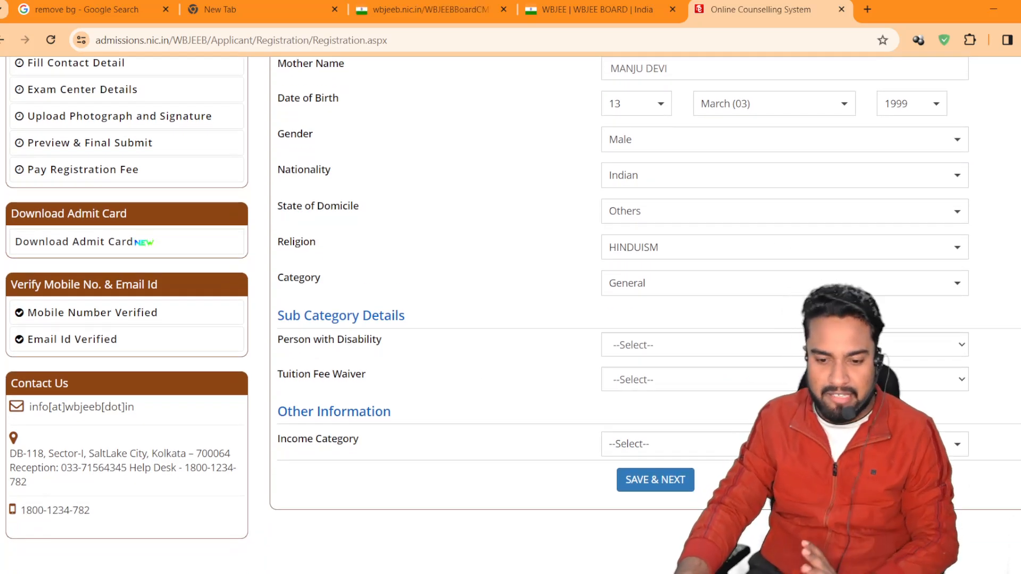
scroll(702, 335, "down", 1)
left_click(691, 338)
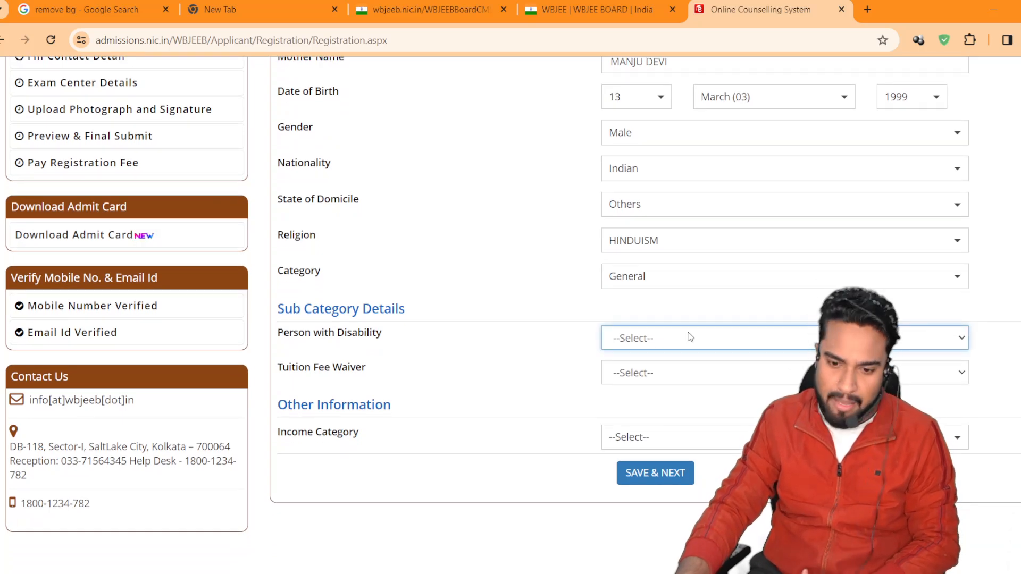
left_click(675, 365)
left_click(674, 366)
left_click(688, 407)
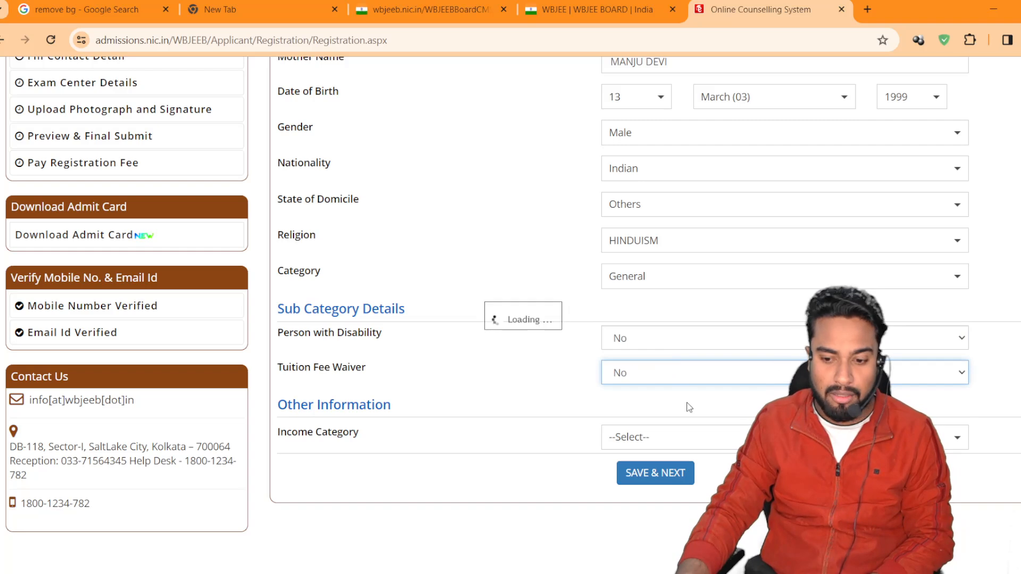
left_click(645, 345)
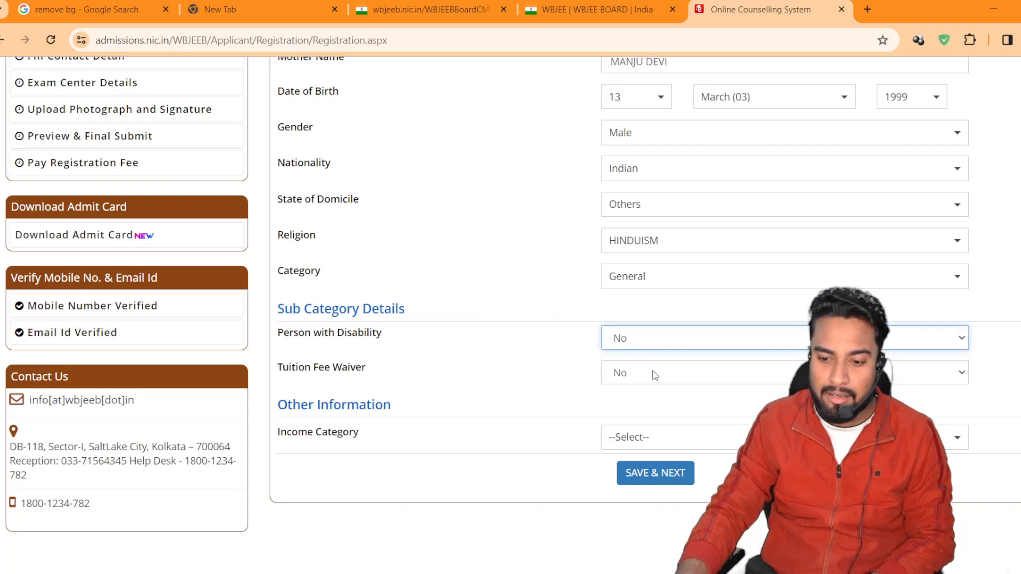
left_click(570, 316)
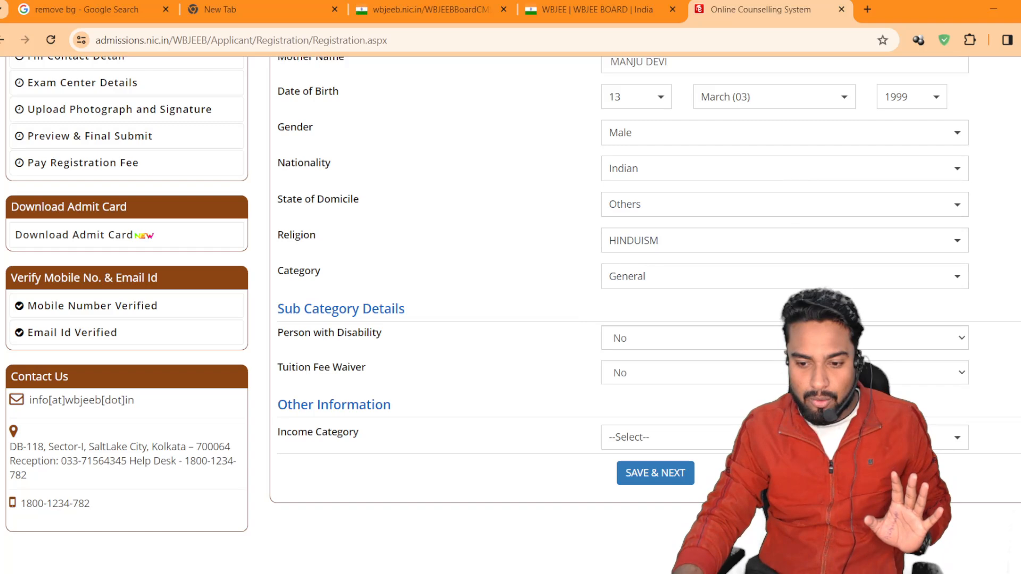
Step: Switch the state of domicile to West Bengal and check the options offered for Category and Tuition Fee Waiver
left_click(718, 210)
left_click(672, 298)
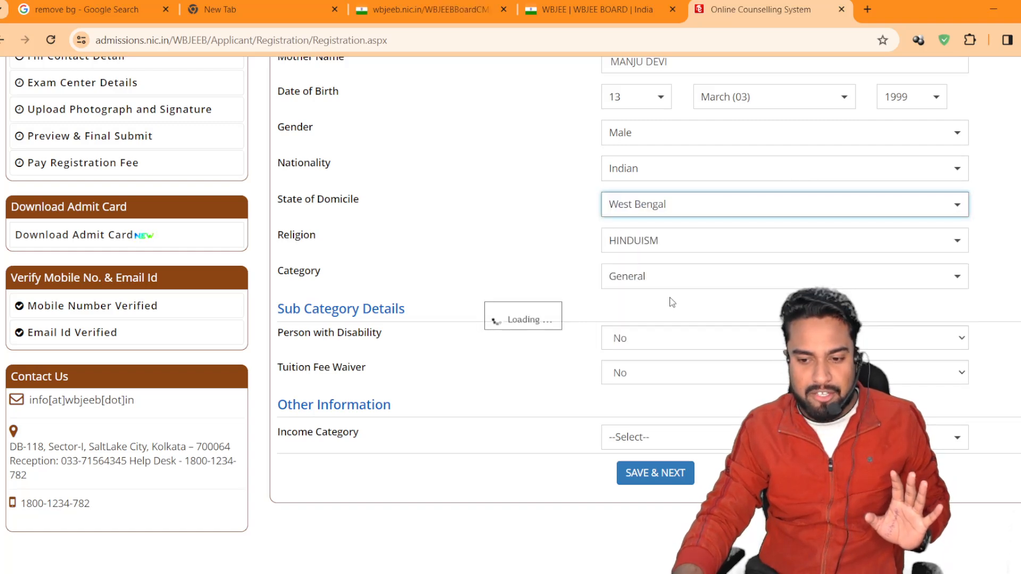
left_click(646, 277)
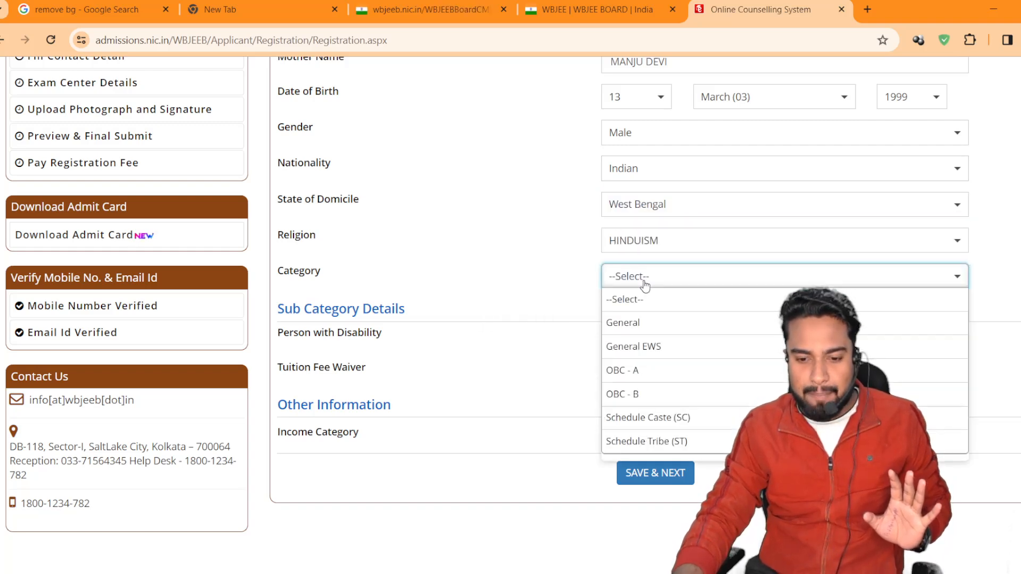
left_click(554, 296)
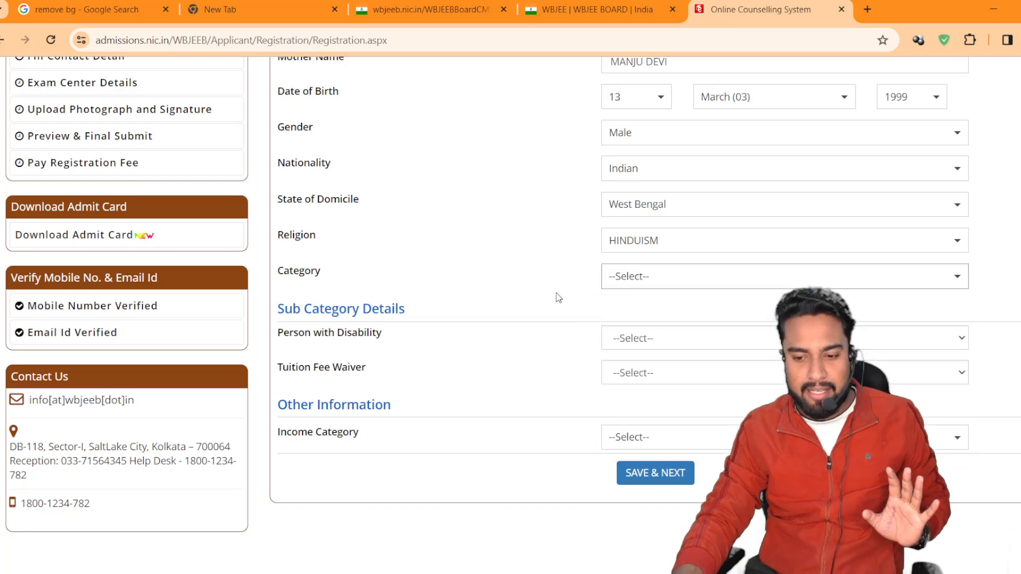
left_click(645, 372)
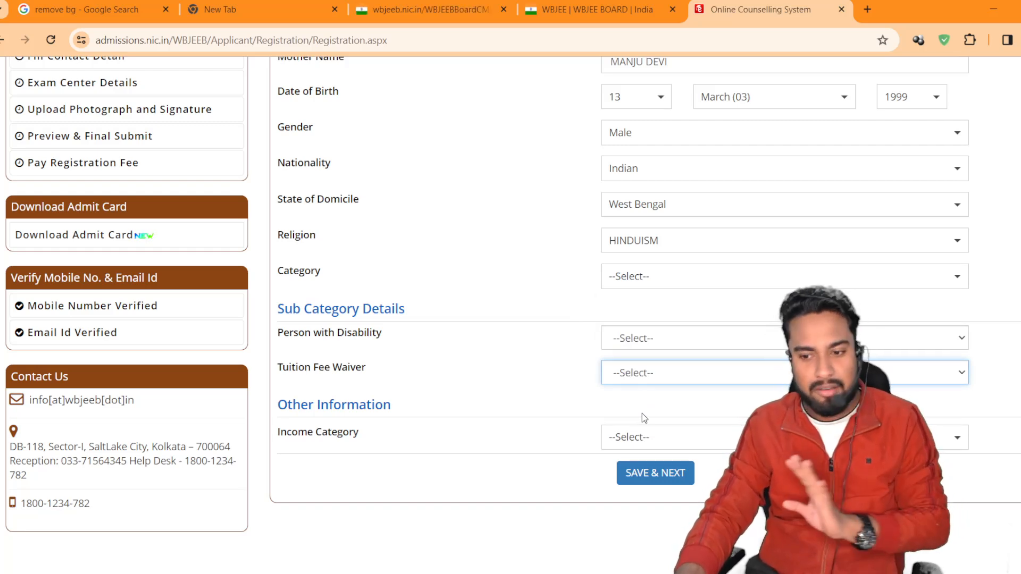
Step: Restore Others as the state of domicile, with category General and No for Person with Disability and Tuition Fee Waiver
left_click(668, 209)
left_click(659, 322)
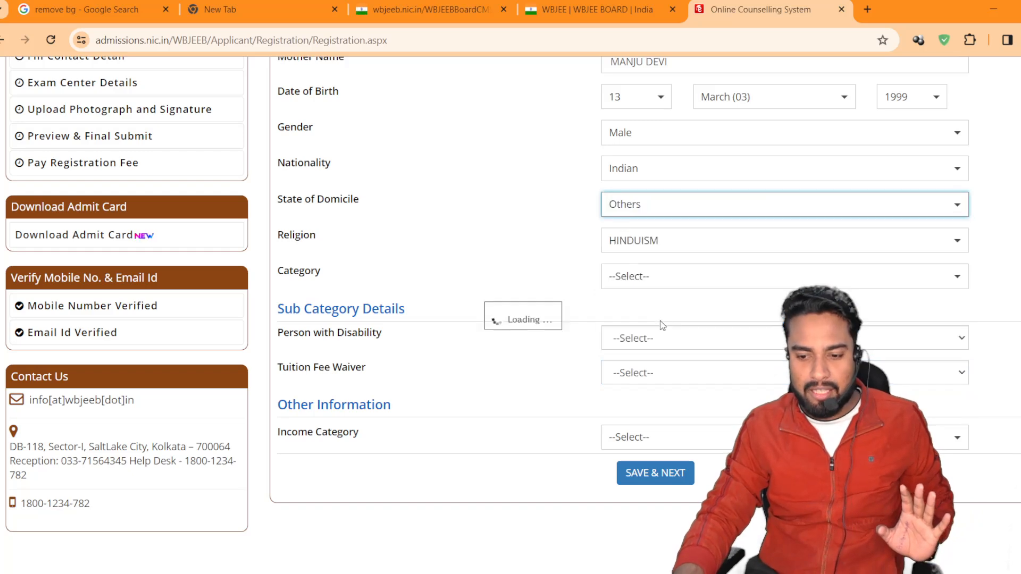
left_click(651, 282)
left_click(656, 323)
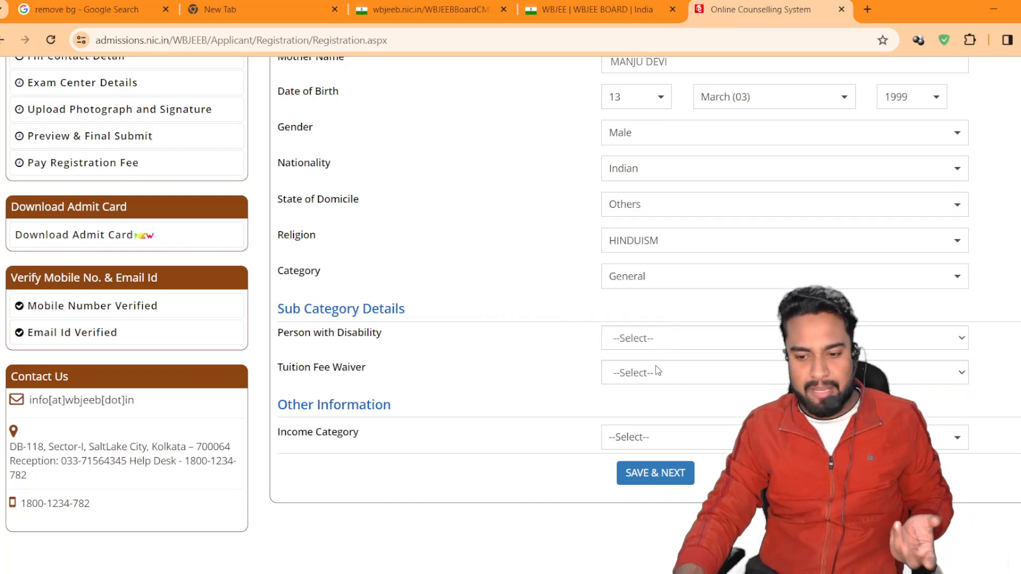
left_click(652, 346)
left_click(651, 358)
left_click(660, 382)
left_click(665, 407)
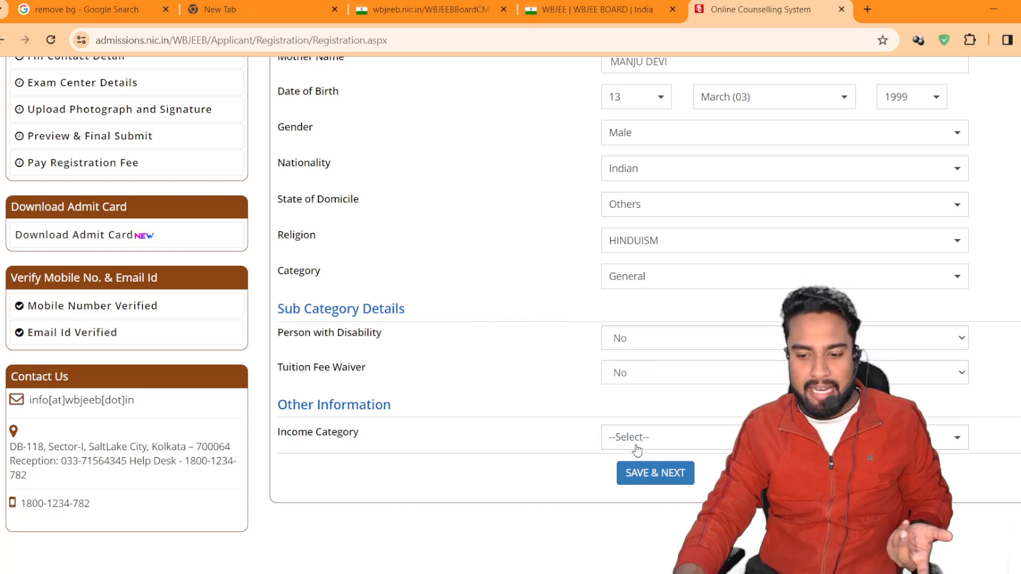
Step: Set the income category to Between 2.5 Lakhs to 8 Lakhs and save the application form, confirming the save
left_click(637, 449)
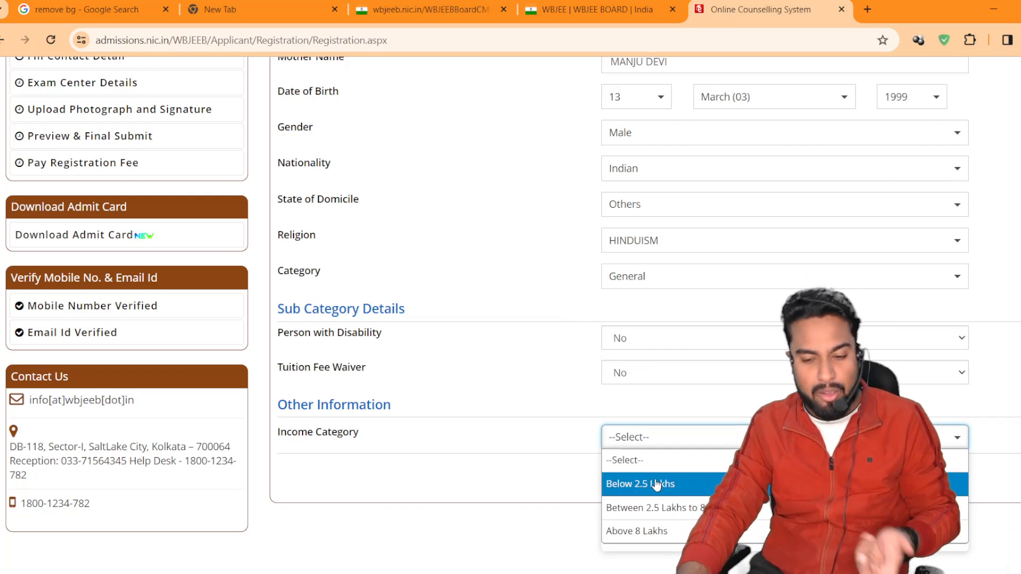
left_click(655, 507)
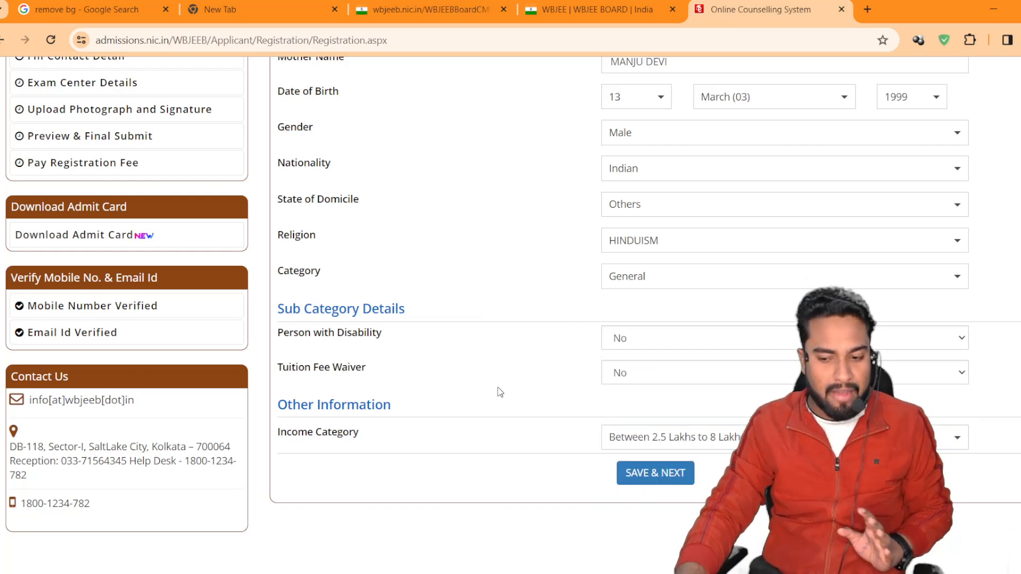
left_click(627, 475)
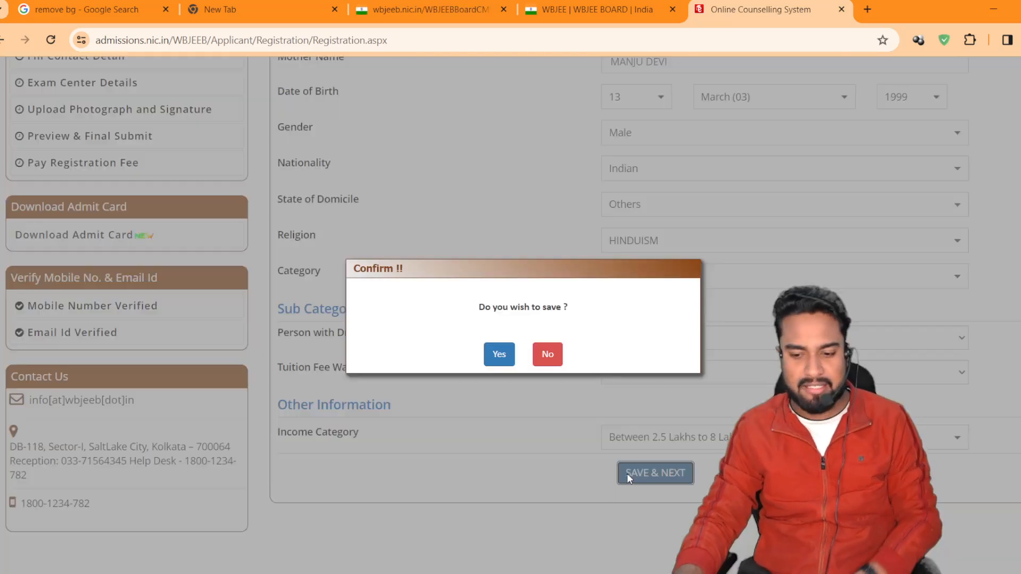
left_click(499, 357)
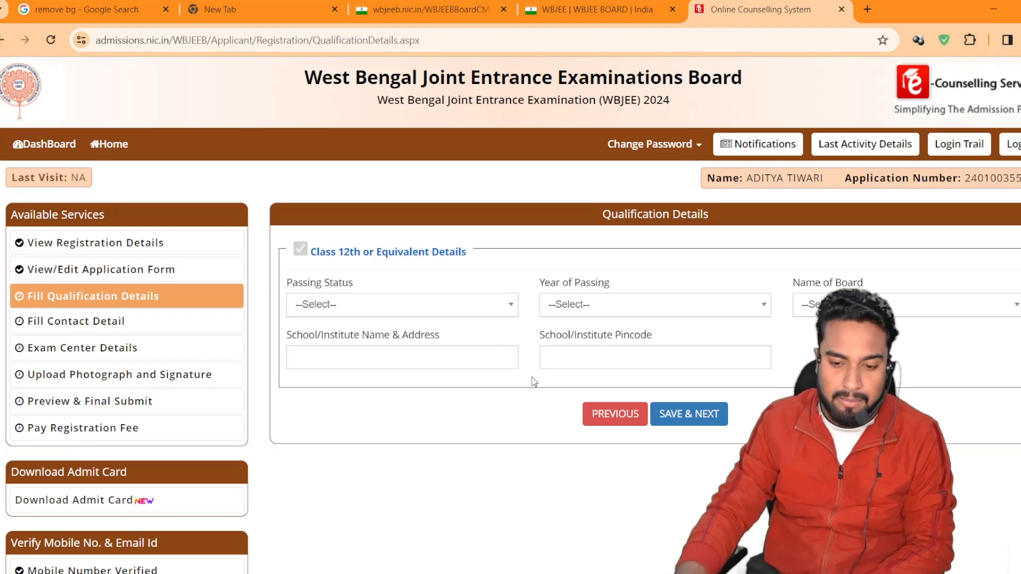
Step: Set the Class 12th passing status to Appearing and the year of passing to 2024
left_click(409, 307)
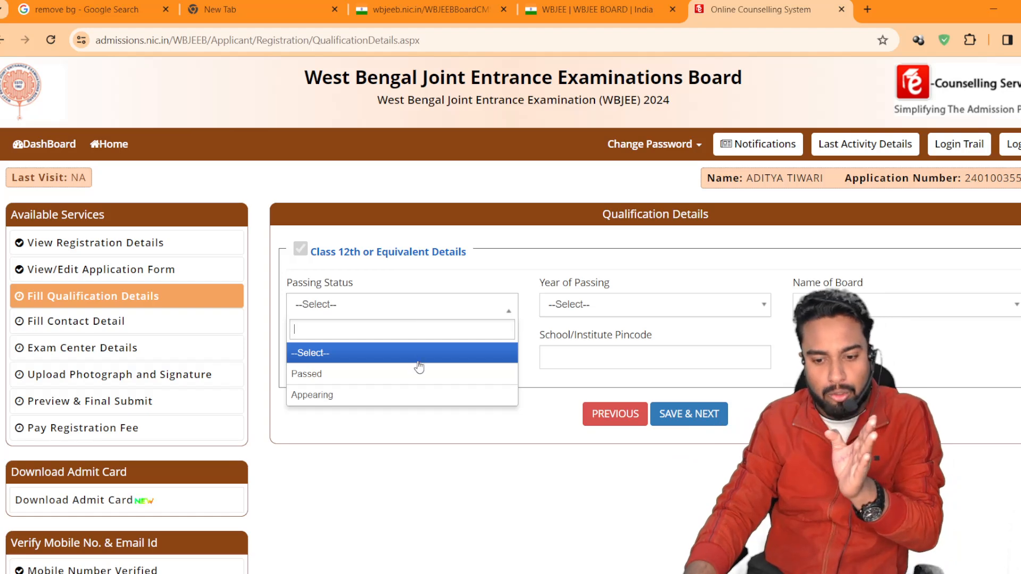
left_click(421, 372)
left_click(386, 311)
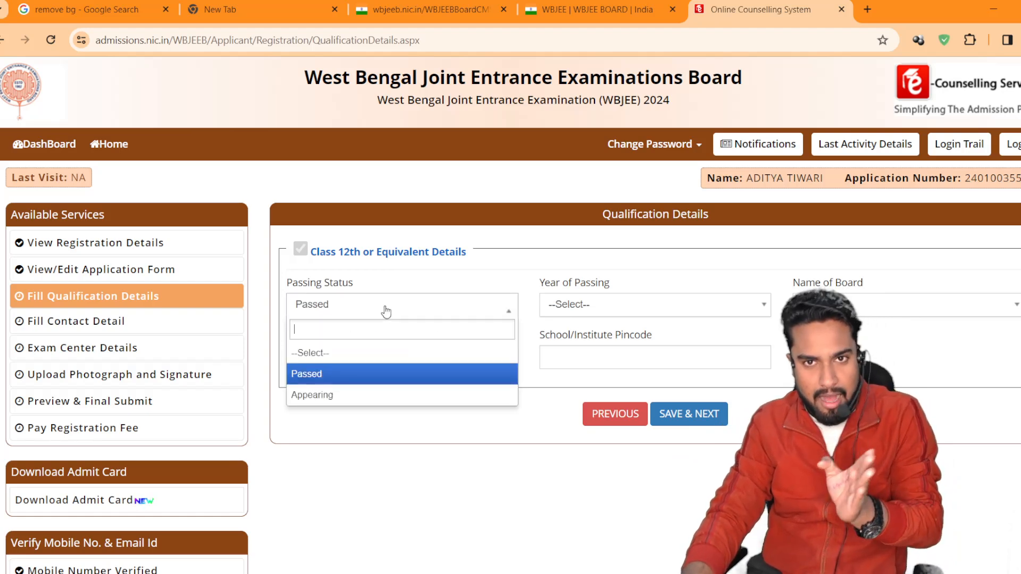
left_click(386, 395)
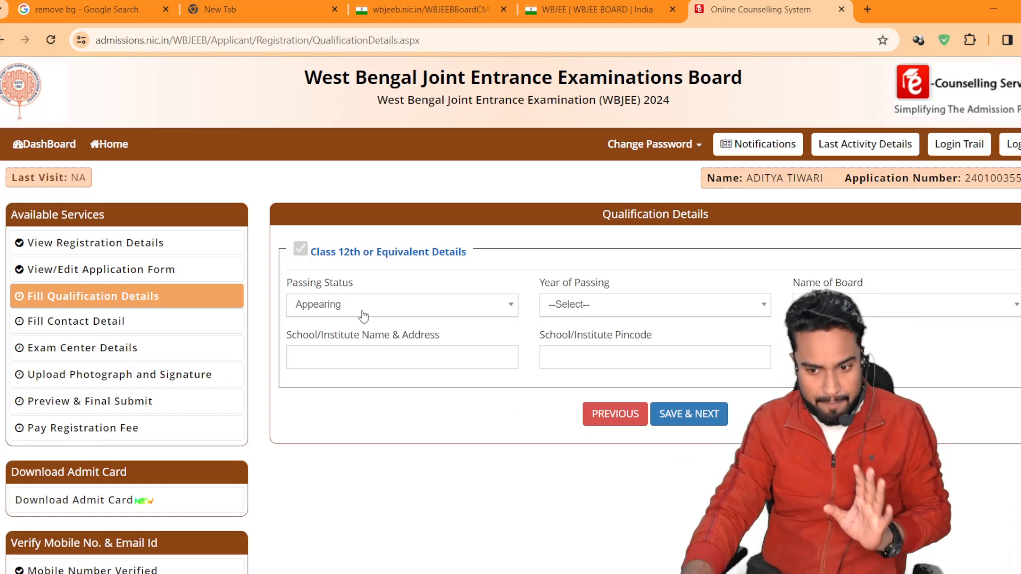
left_click(592, 305)
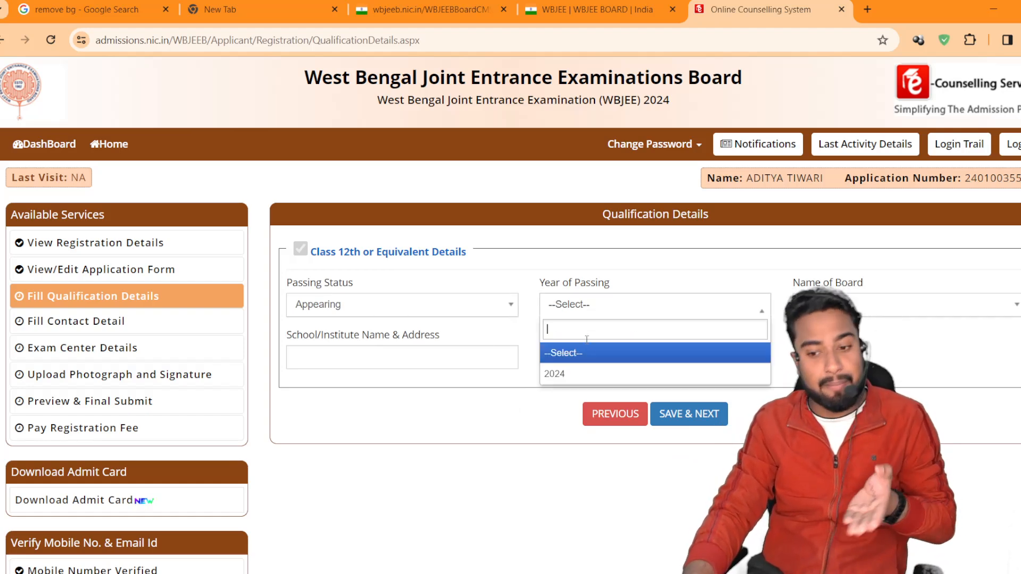
left_click(585, 374)
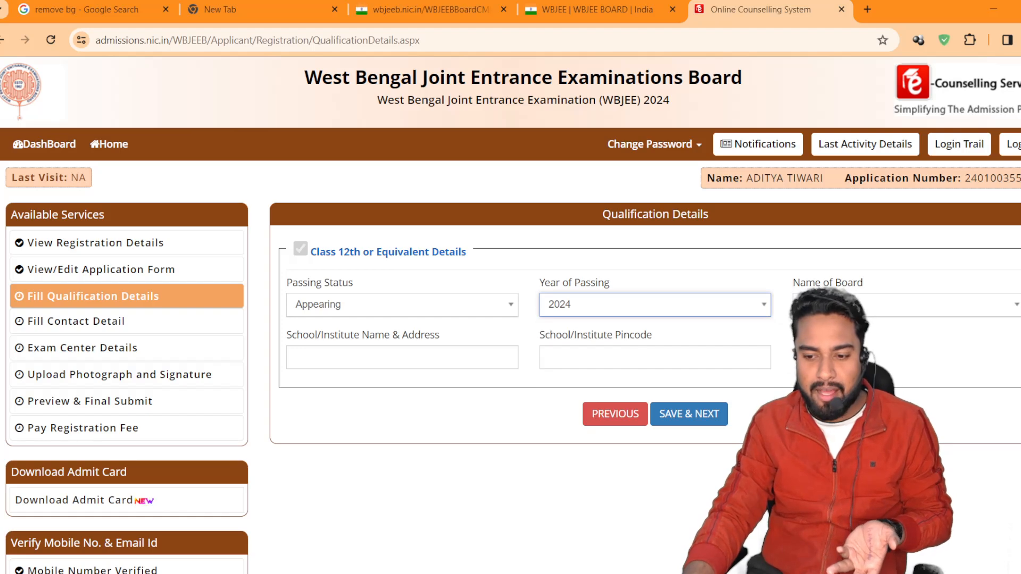
Step: Search the board names for "bih" and choose the Bihar School Examination Board, Patna, as the Class 12th board
left_click(836, 305)
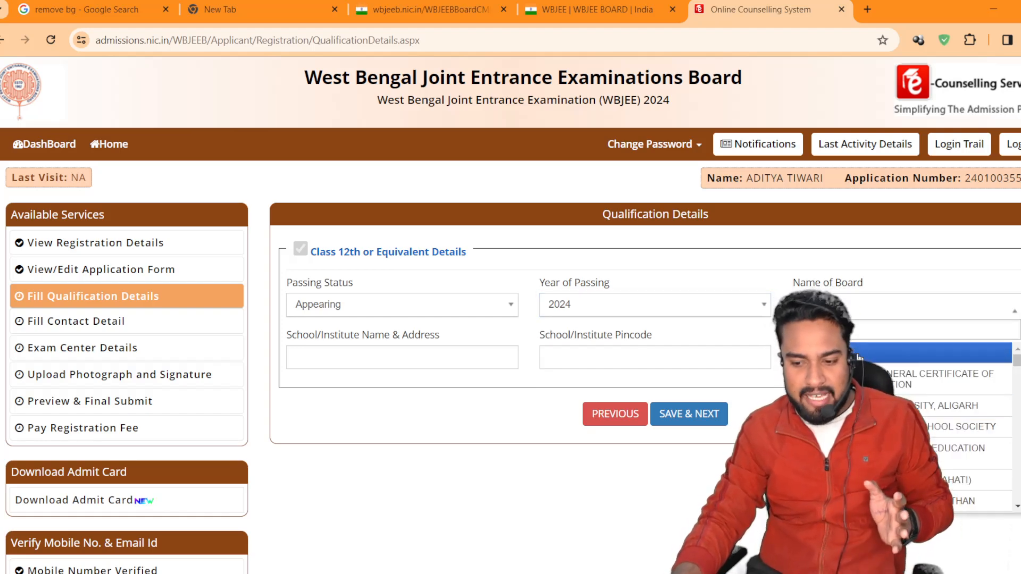
type("bih")
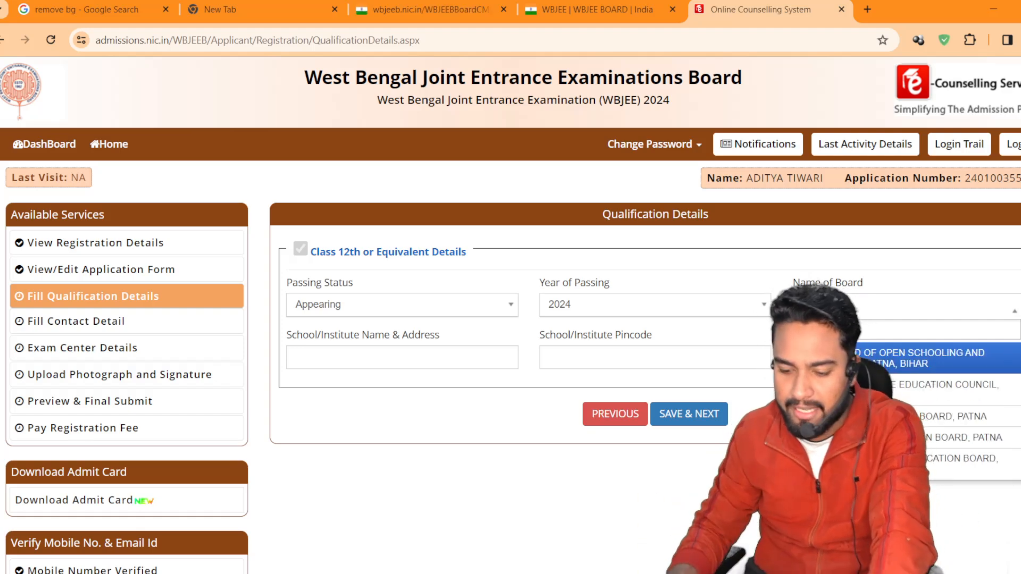
key("BackSpace")
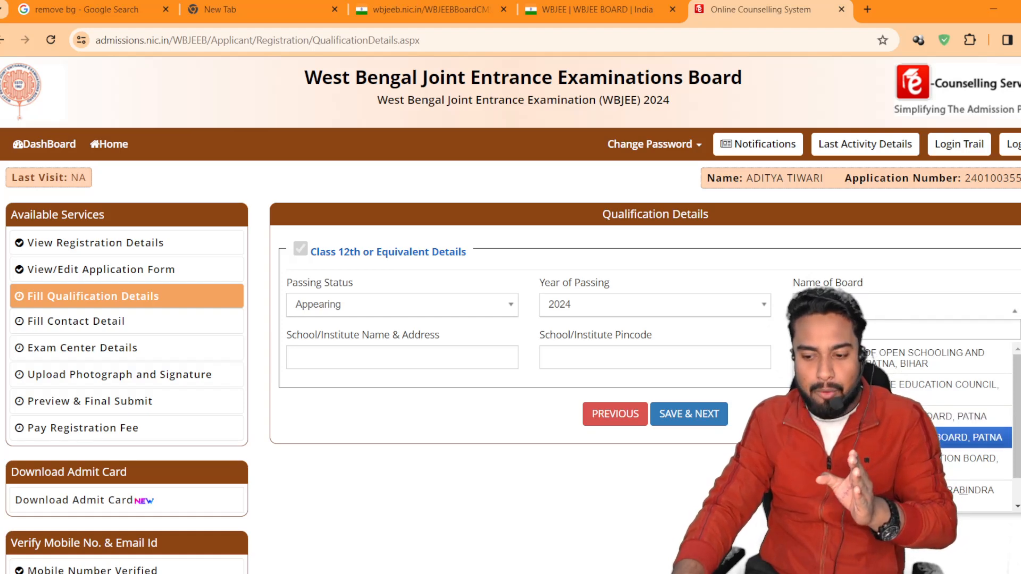
left_click(958, 437)
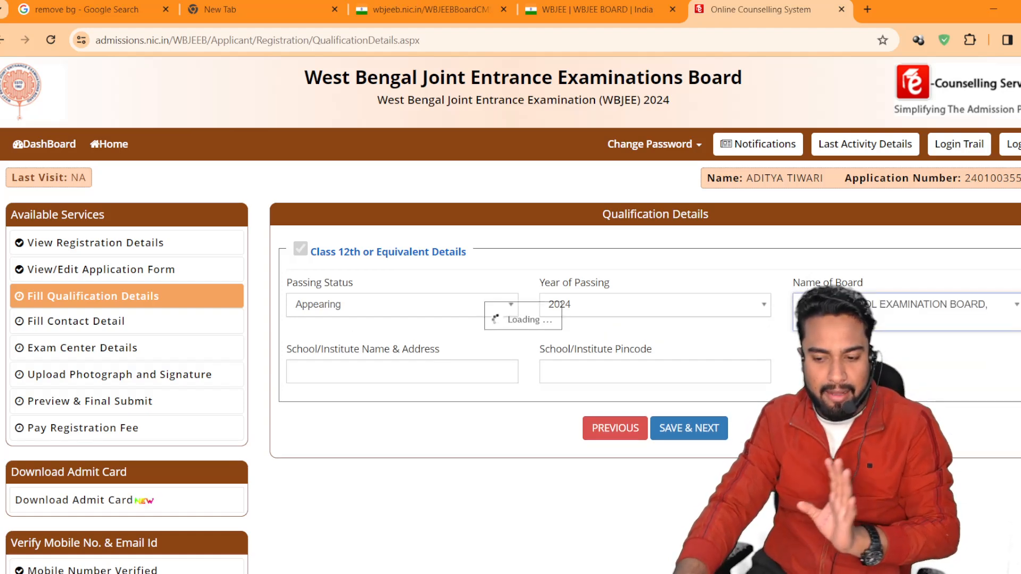
Step: Enter TP VERMA COLLEGE as the school name with its pincode, and save the qualification details, confirming the submission
left_click(368, 364)
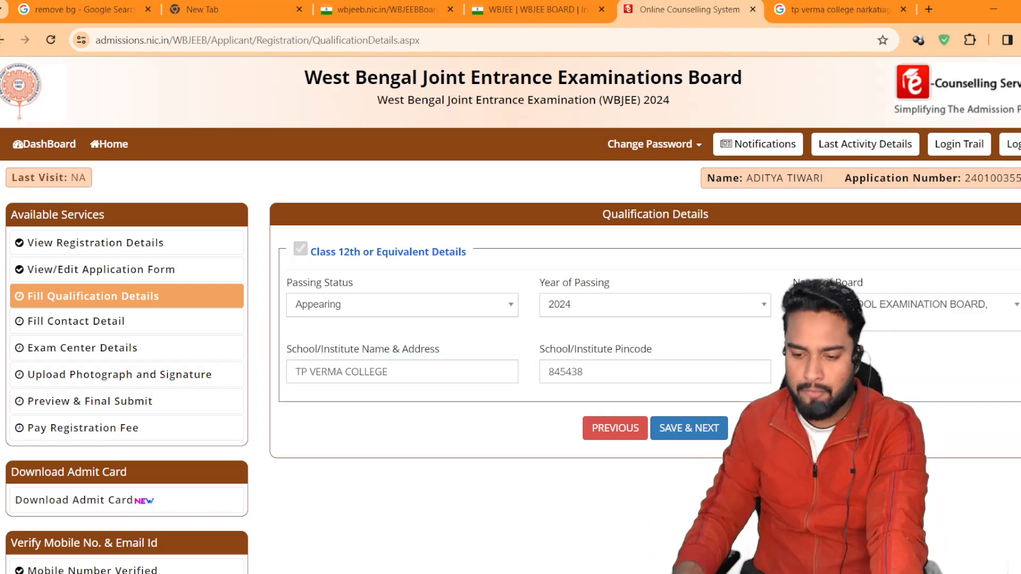
left_click(725, 440)
left_click(502, 355)
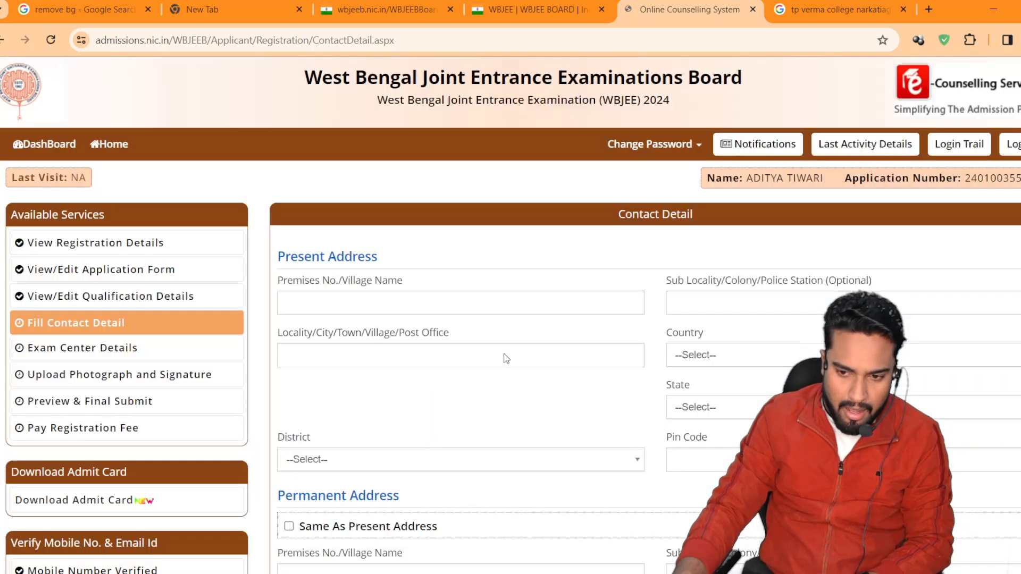
Step: Try to mark the permanent address as same as the present address before filling in the present address
scroll(506, 359, "down", 2)
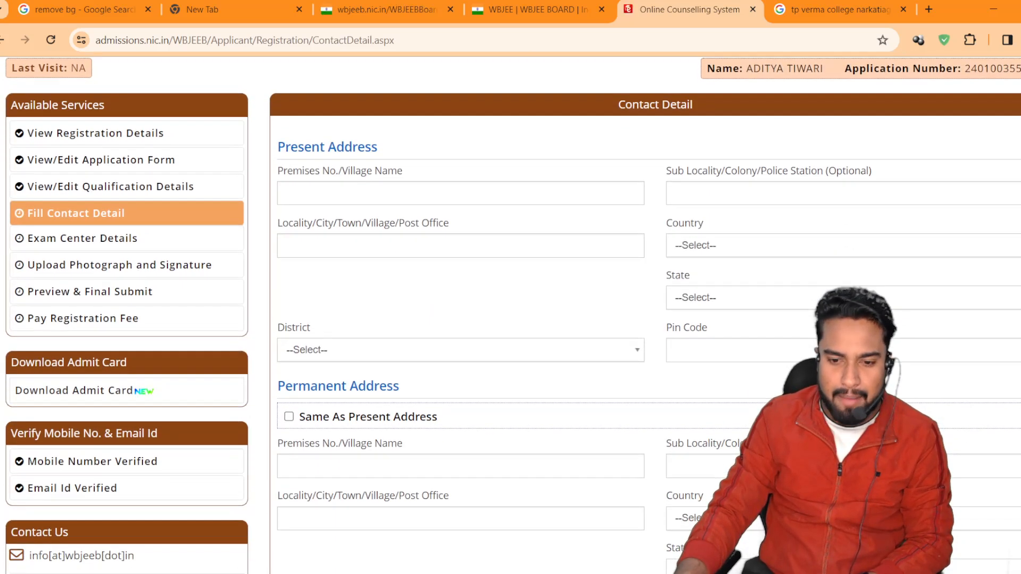
scroll(416, 165, "down", 1)
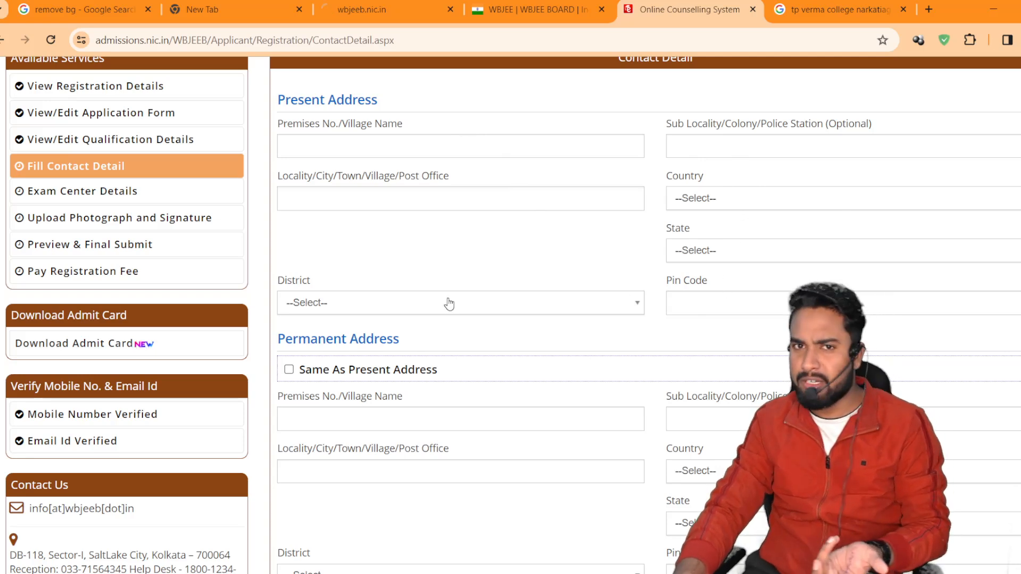
scroll(547, 226, "down", 1)
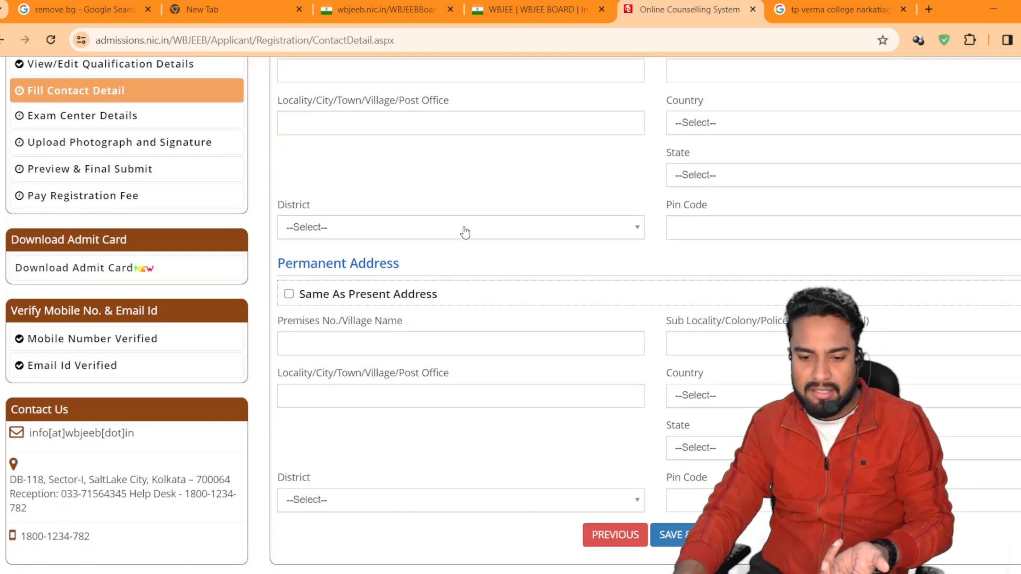
left_click(289, 294)
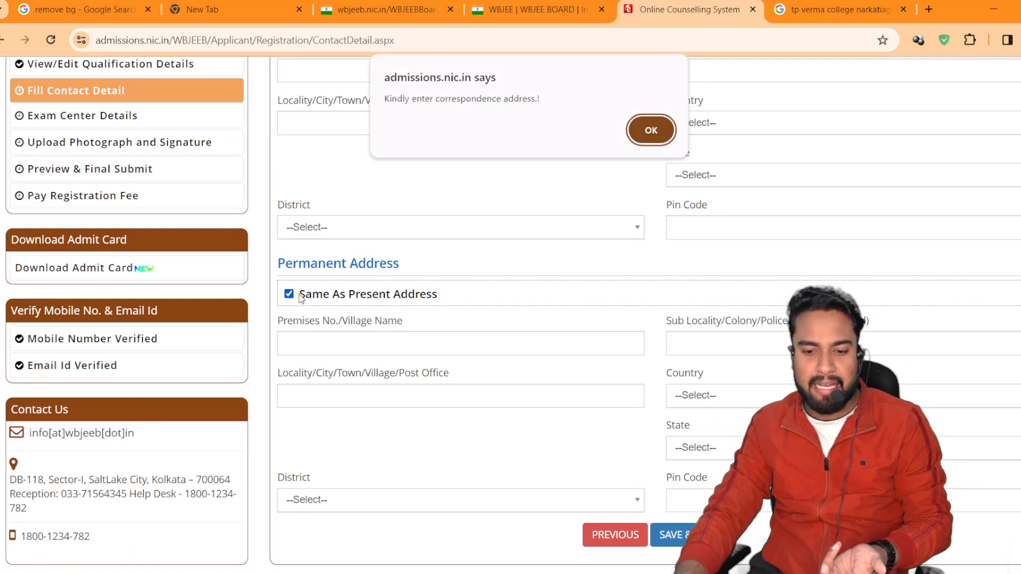
left_click(651, 130)
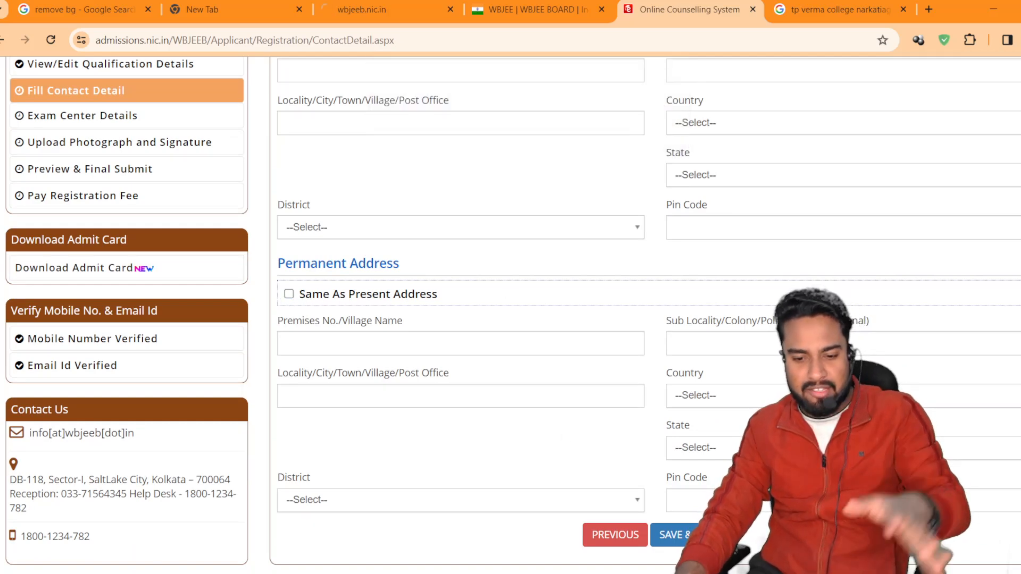
Step: Fill in the candidate's present address, mark the permanent address as the same, and save the contact details
scroll(560, 223, "up", 3)
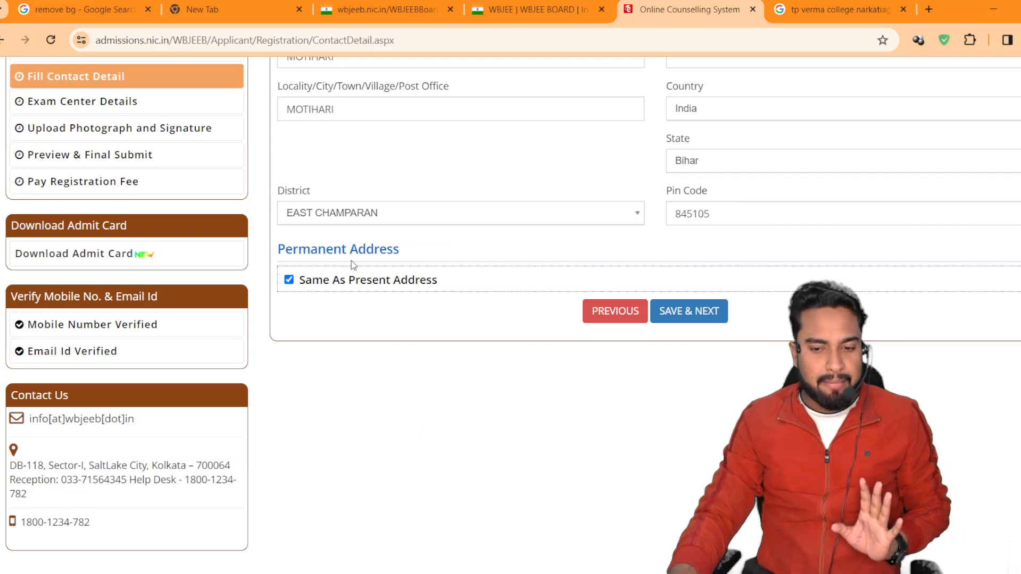
left_click(677, 309)
left_click(497, 353)
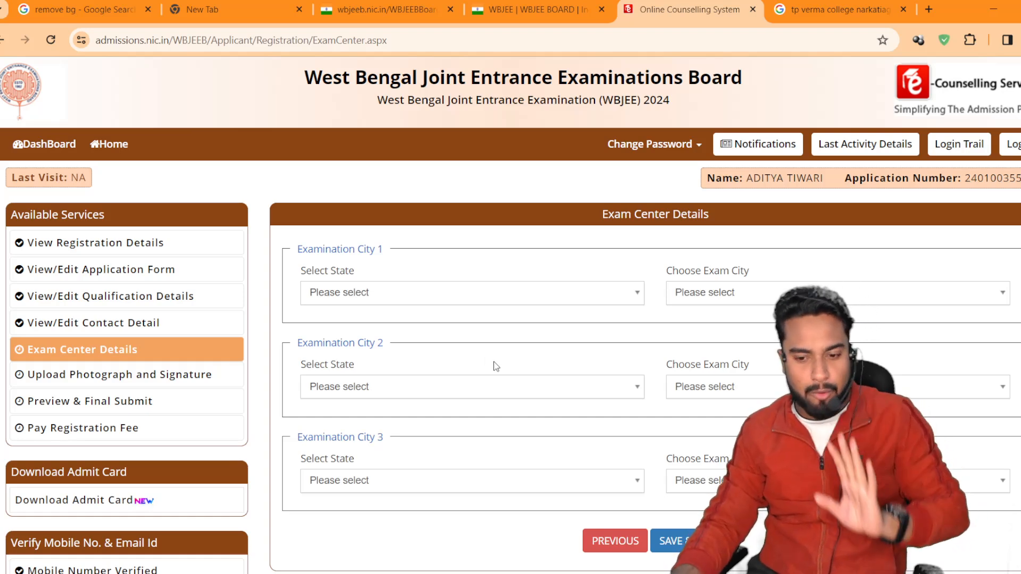
Step: Set the state to West Bengal for Examination City 1, 2 and 3
left_click(357, 294)
left_click(370, 366)
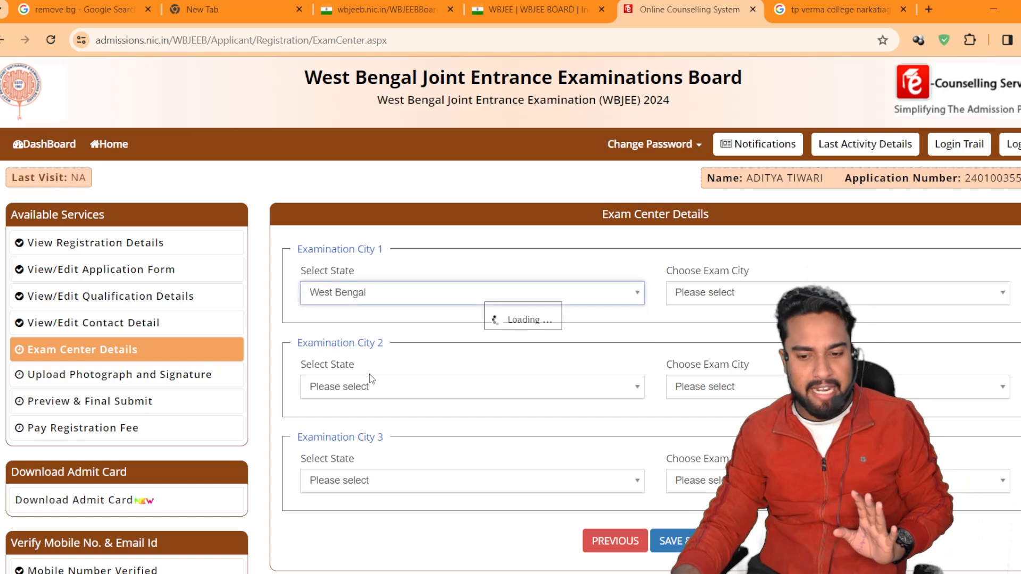
left_click(369, 387)
left_click(355, 451)
left_click(366, 482)
left_click(356, 549)
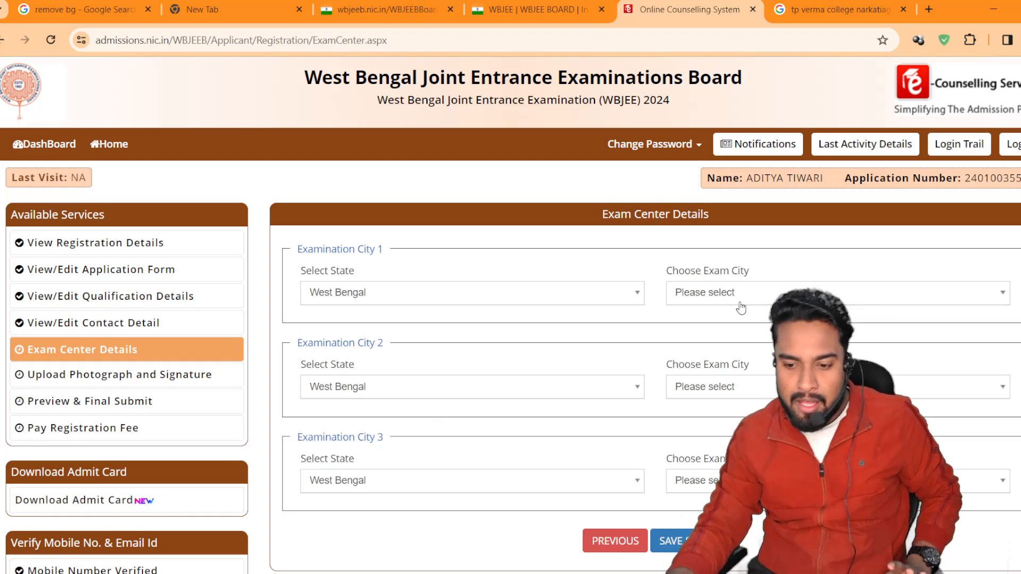
Step: Choose Howrah - Salkia/Bally/Uttarpara, Kolkata - Salt Lake/New Town and Paschim Burdwan - Asansol as exam cities 1, 2 and 3
left_click(748, 298)
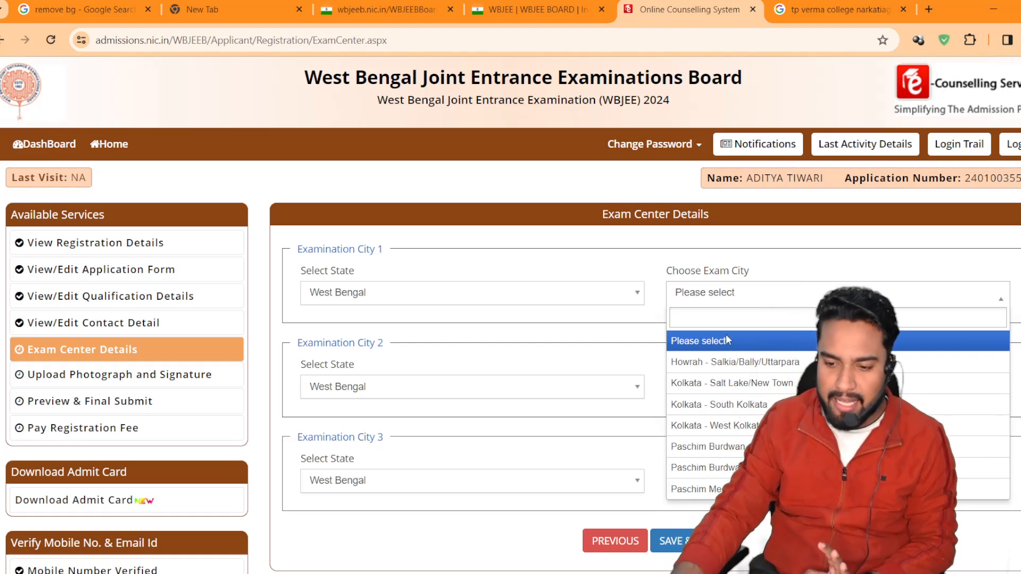
left_click(737, 362)
left_click(755, 388)
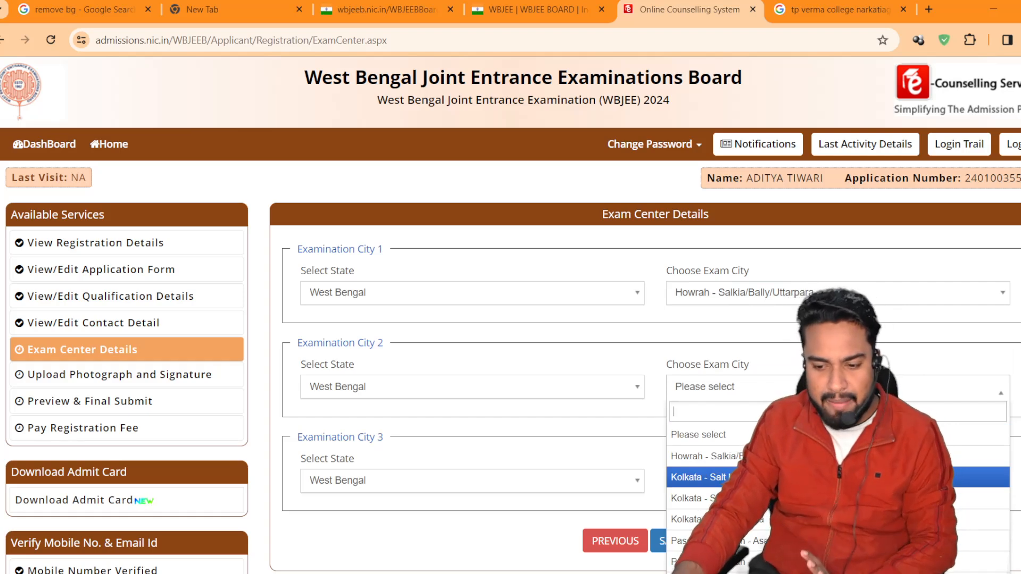
left_click(697, 477)
left_click(702, 480)
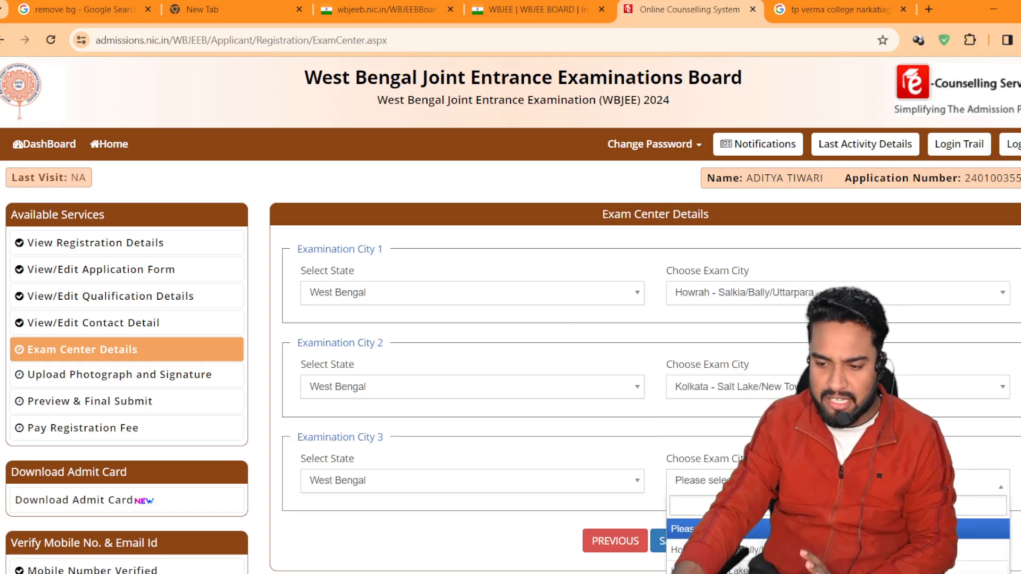
scroll(713, 425, "down", 3)
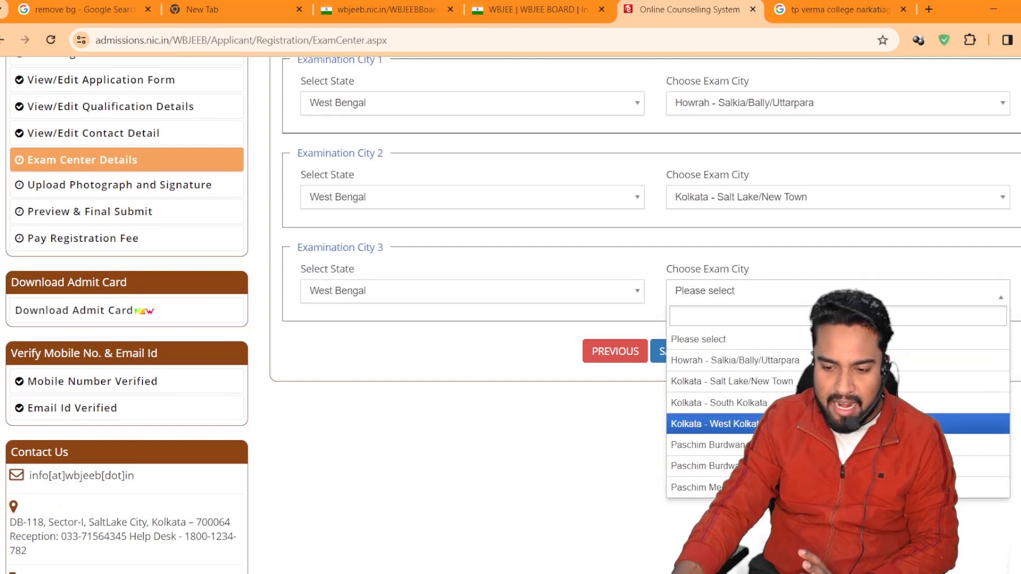
left_click(707, 444)
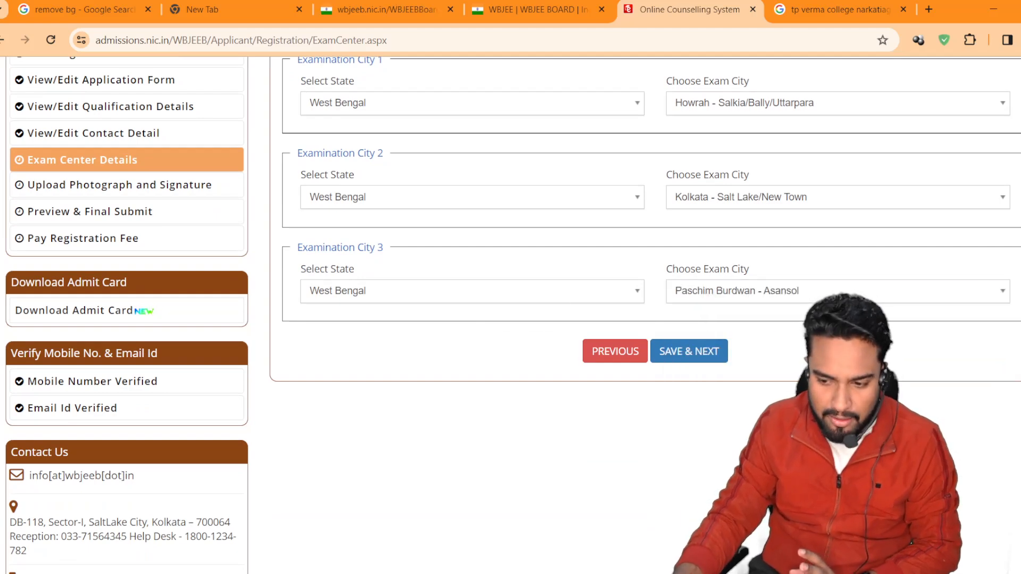
Step: Review the three exam city choices and save the exam center details, confirming the submission
scroll(511, 313, "up", 2)
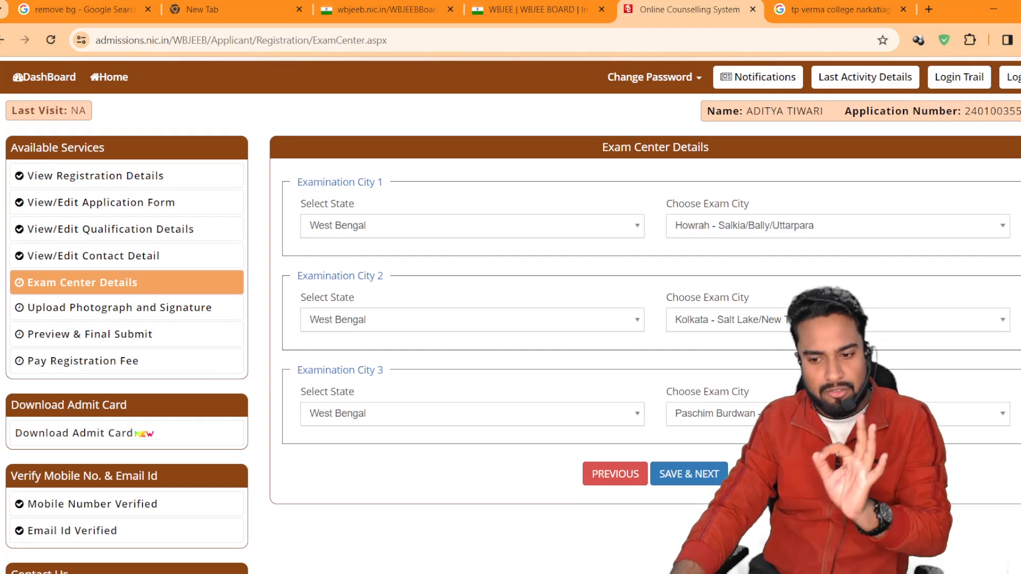
scroll(511, 313, "up", 1)
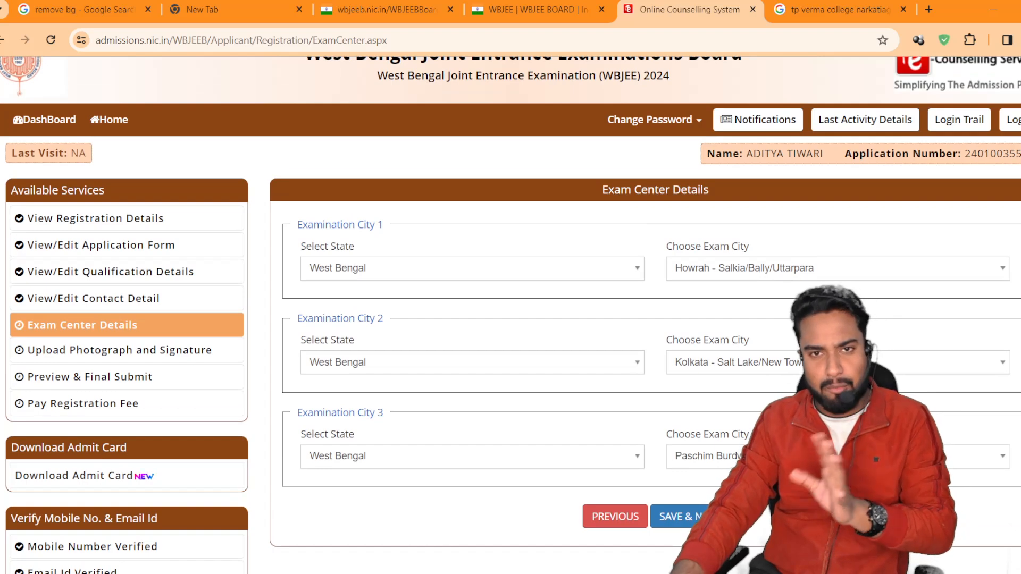
scroll(511, 313, "down", 2)
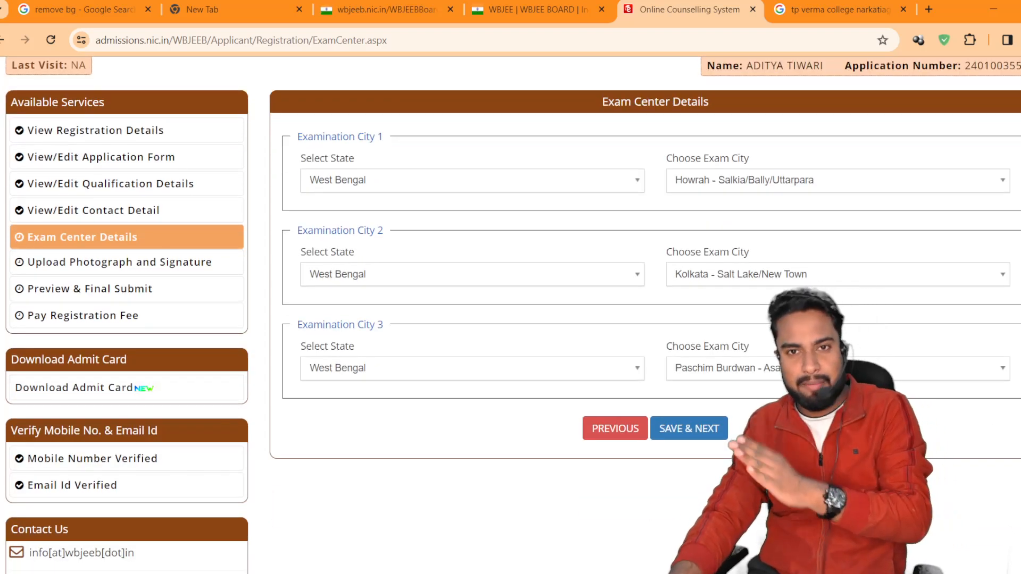
left_click(682, 433)
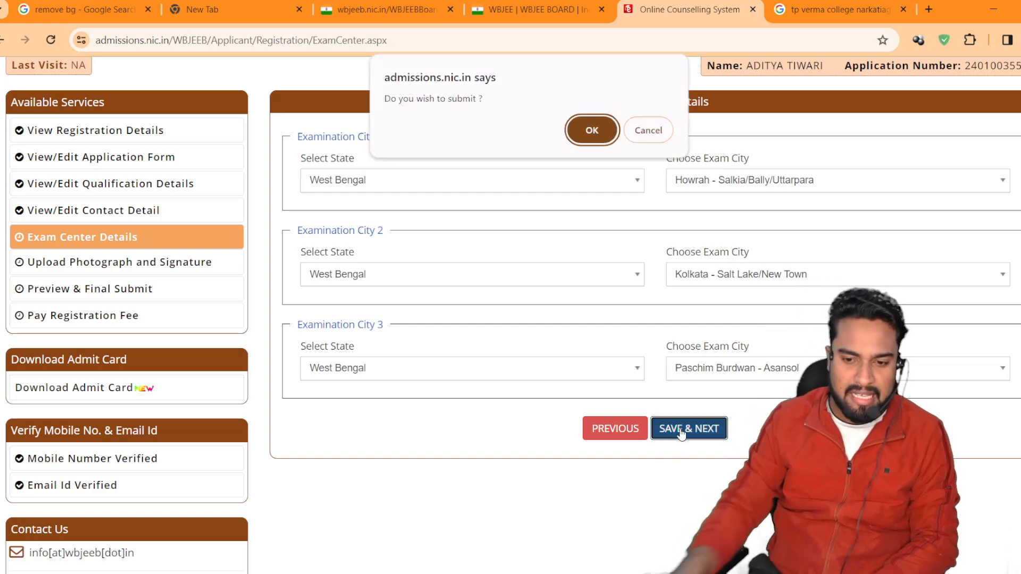
left_click(592, 141)
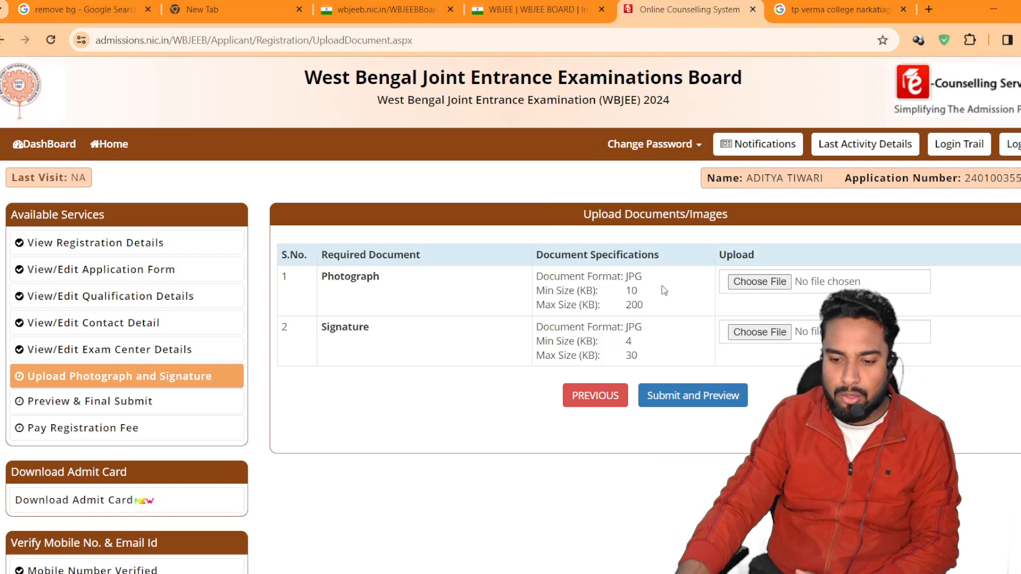
Step: Upload a JPG image for both the photograph and the signature, and examine the previews of the uploaded documents
left_click_drag(647, 307, 618, 307)
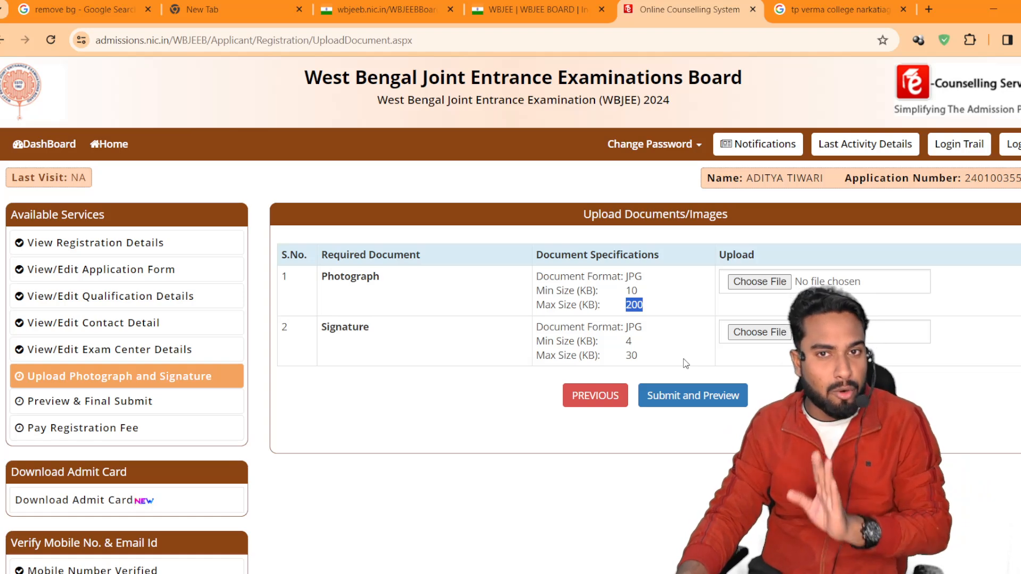
key("alt+Tab")
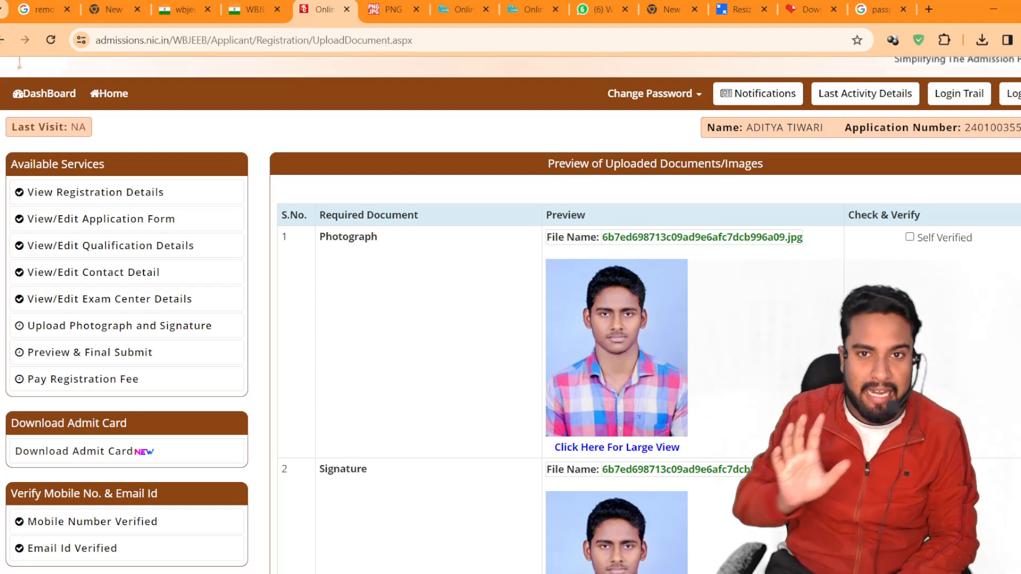
scroll(511, 320, "down", 1)
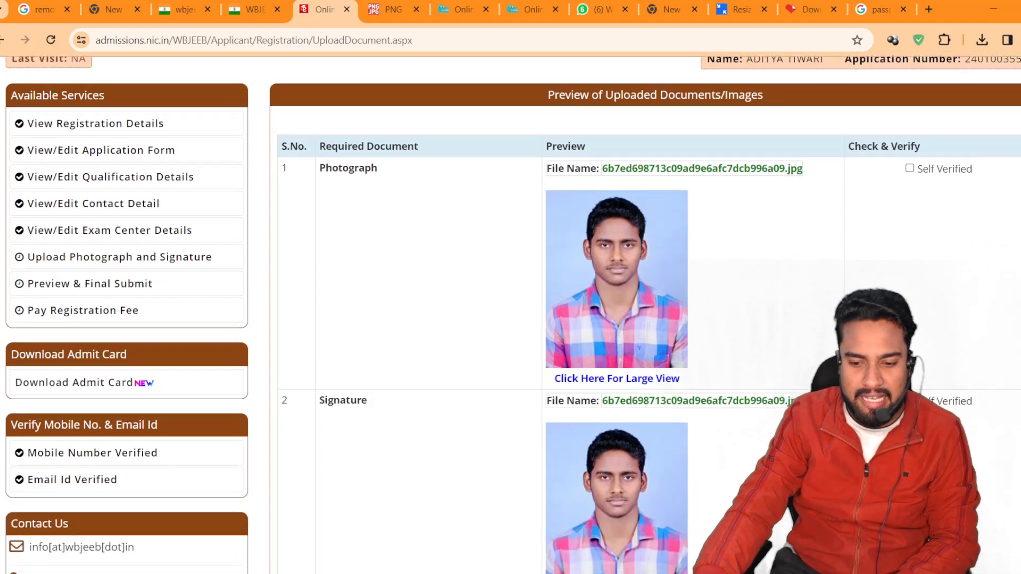
scroll(511, 319, "down", 2)
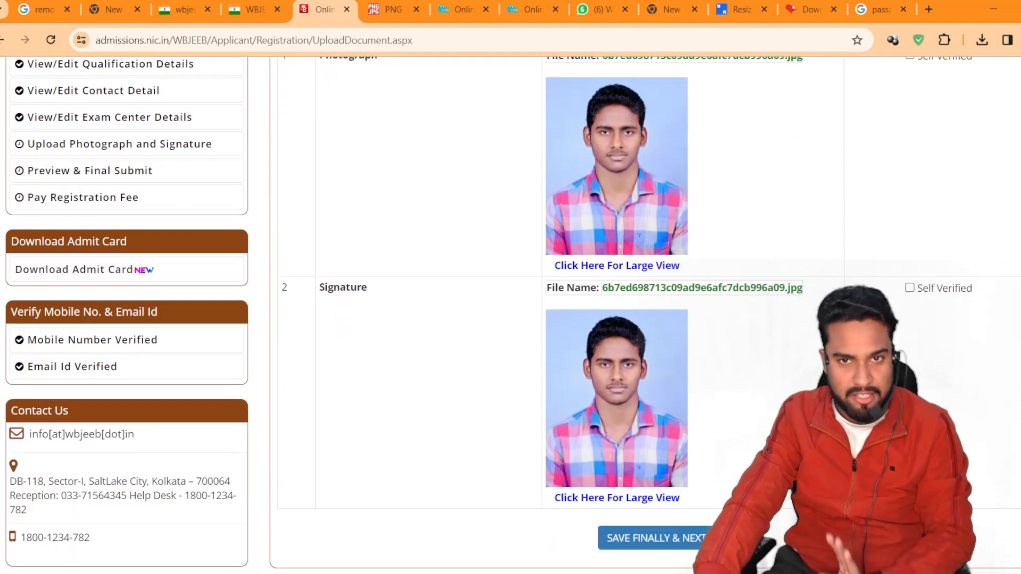
scroll(511, 319, "up", 1)
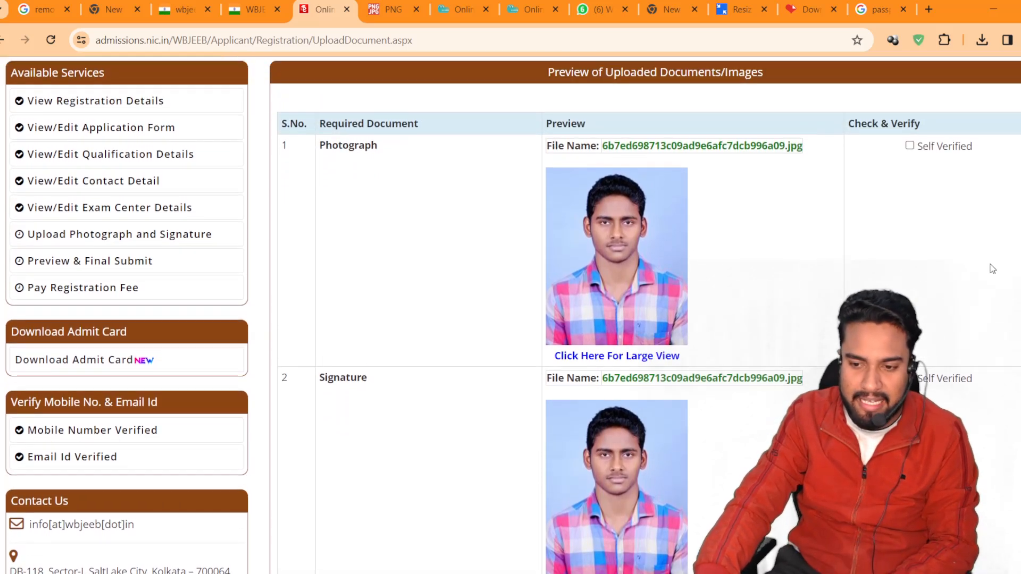
Step: Mark the photograph and signature as self verified, save the uploads finally, and confirm the save
left_click(909, 145)
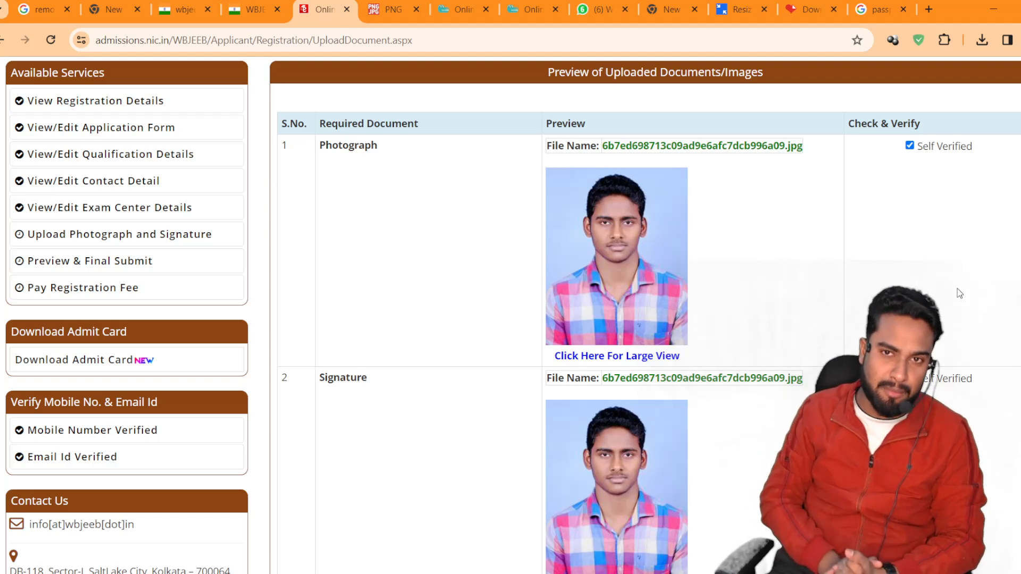
scroll(962, 292, "down", 4)
left_click(641, 430)
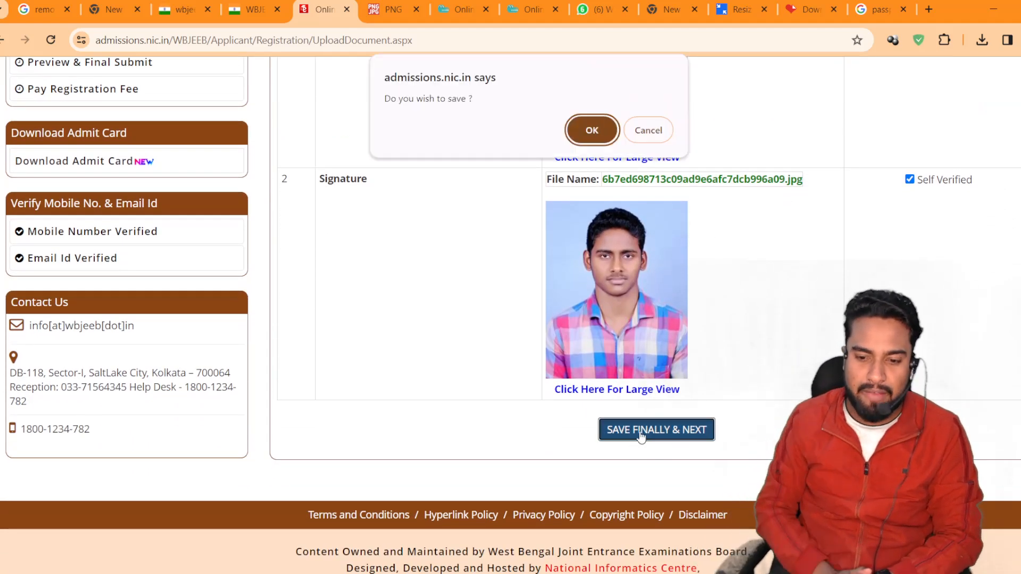
left_click(590, 140)
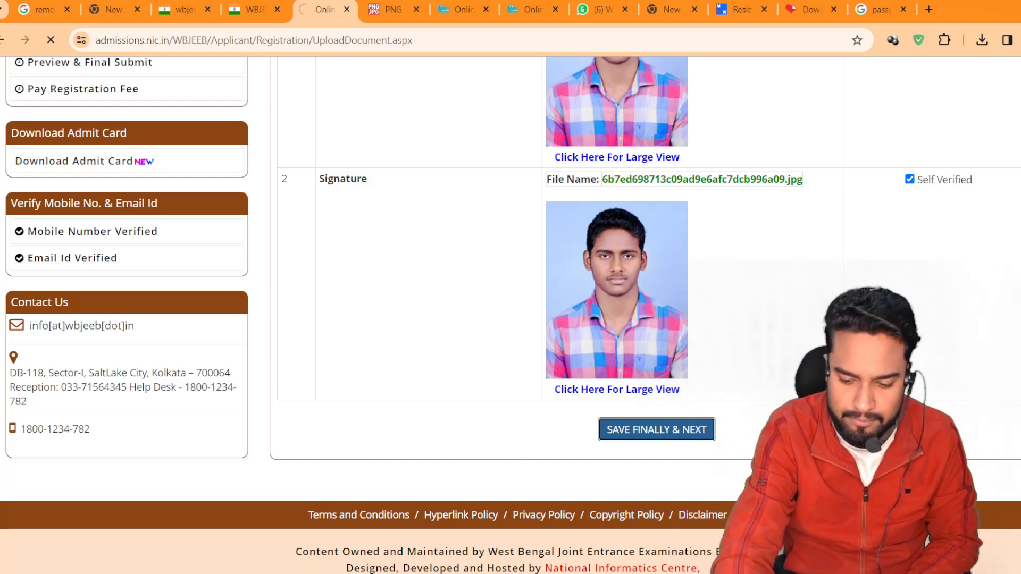
Step: Return to the WBJEE website and open the candidate sign-in page for Online Application Form Submission for WBJEE 2024
key("ctrl+shift+Tab")
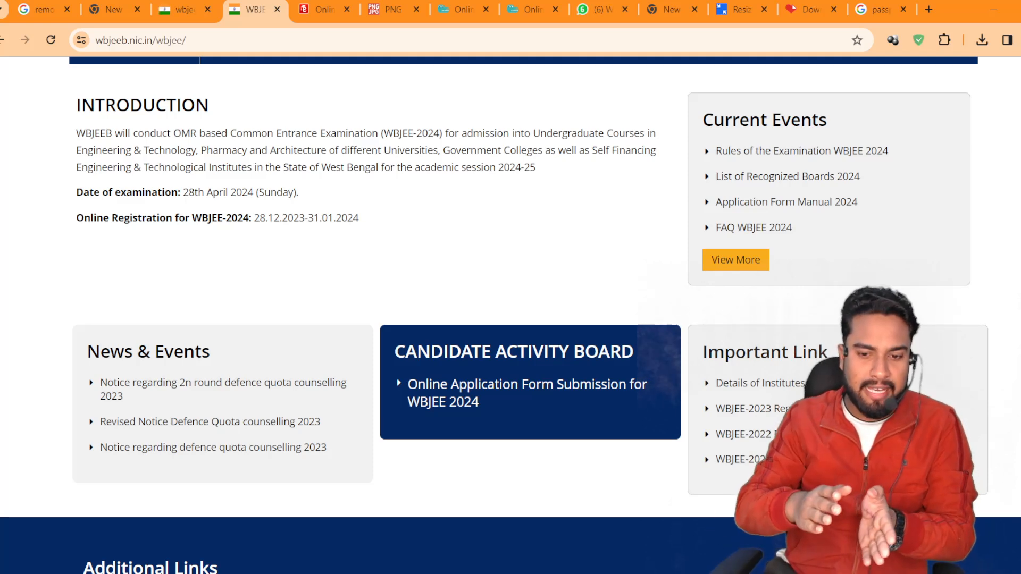
left_click(450, 402)
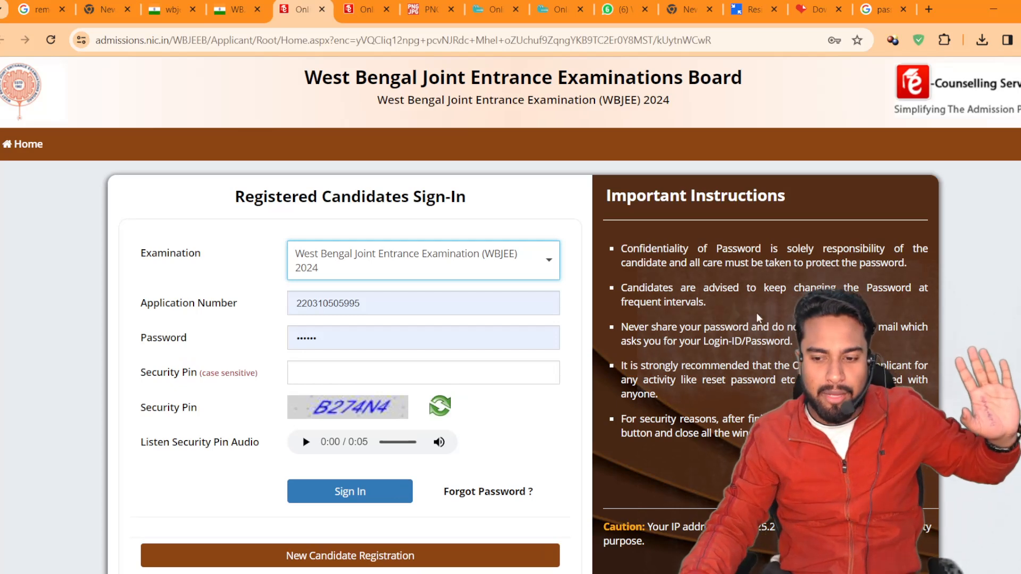
scroll(457, 378, "down", 2)
scroll(374, 440, "down", 1)
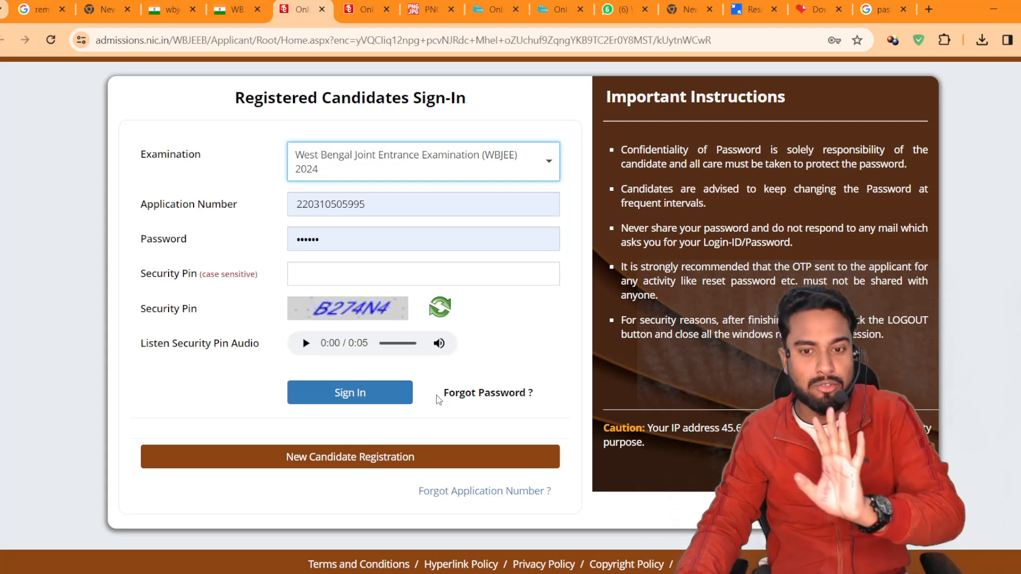
Step: Clear the prefilled application number from the Registered Candidates Sign-In form
left_click(394, 204)
key("BackSpace")
key("BackSpace")
key("BackSpace")
key("BackSpace")
key("BackSpace")
key("BackSpace")
key("BackSpace")
key("BackSpace")
key("BackSpace")
key("BackSpace")
key("BackSpace")
key("BackSpace")
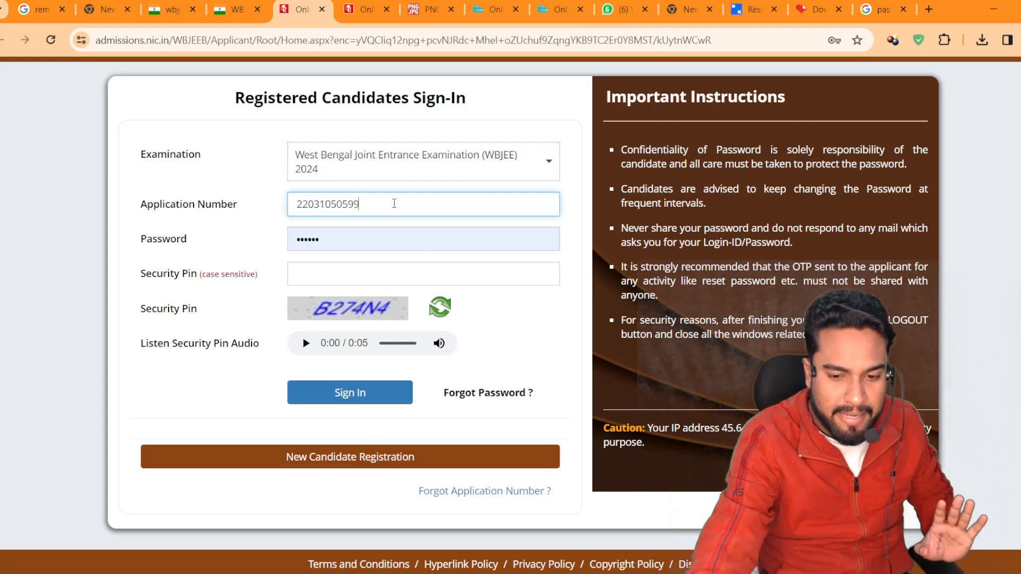